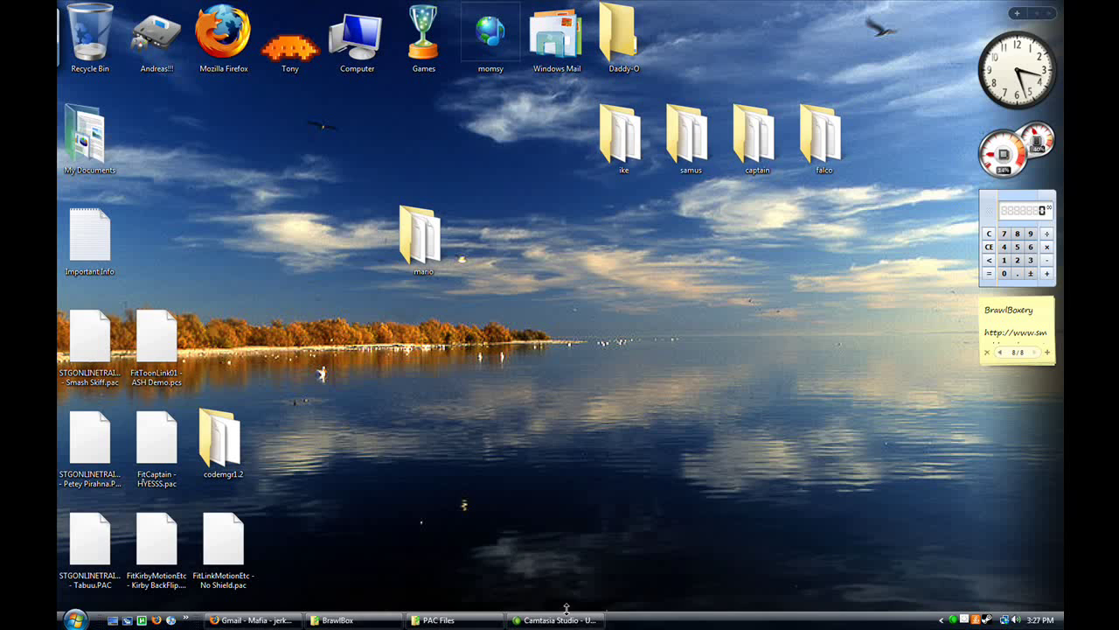
- Minimize Camtasia Studio and bring back the BrawlBox folder window
{"action": "left_click", "coordinate": [560, 620]}
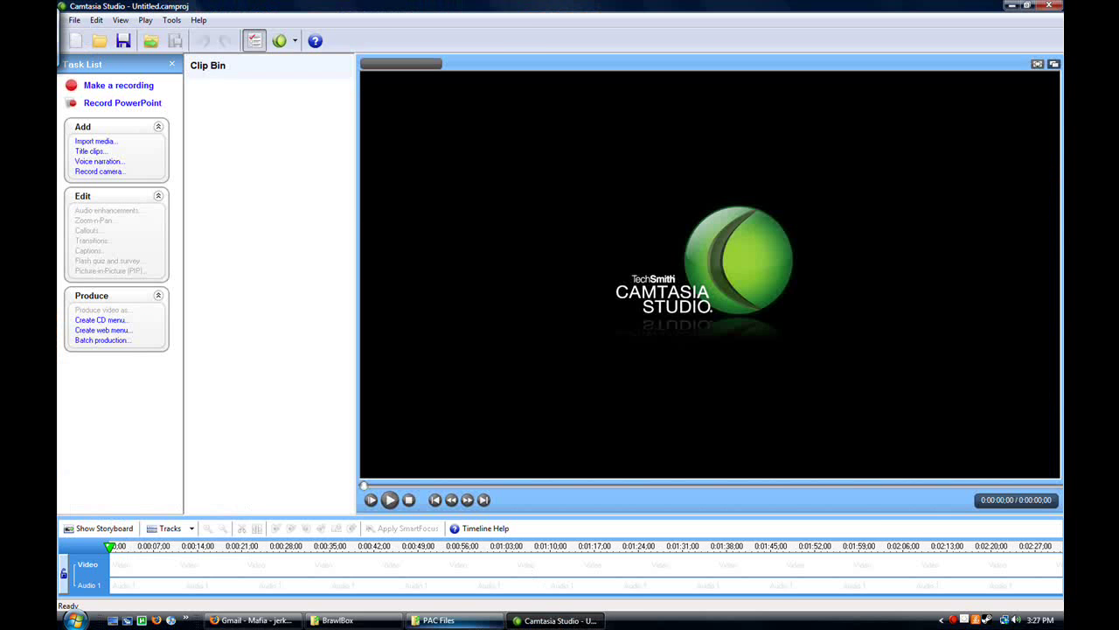
{"action": "left_click", "coordinate": [555, 620]}
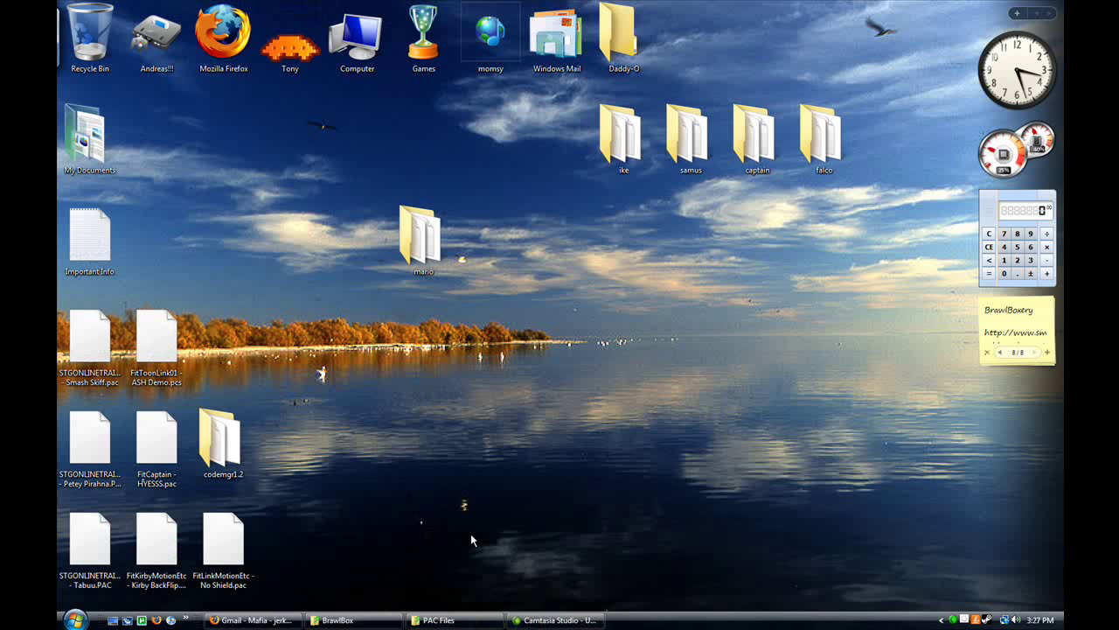
{"action": "mouse_move", "coordinate": [416, 619]}
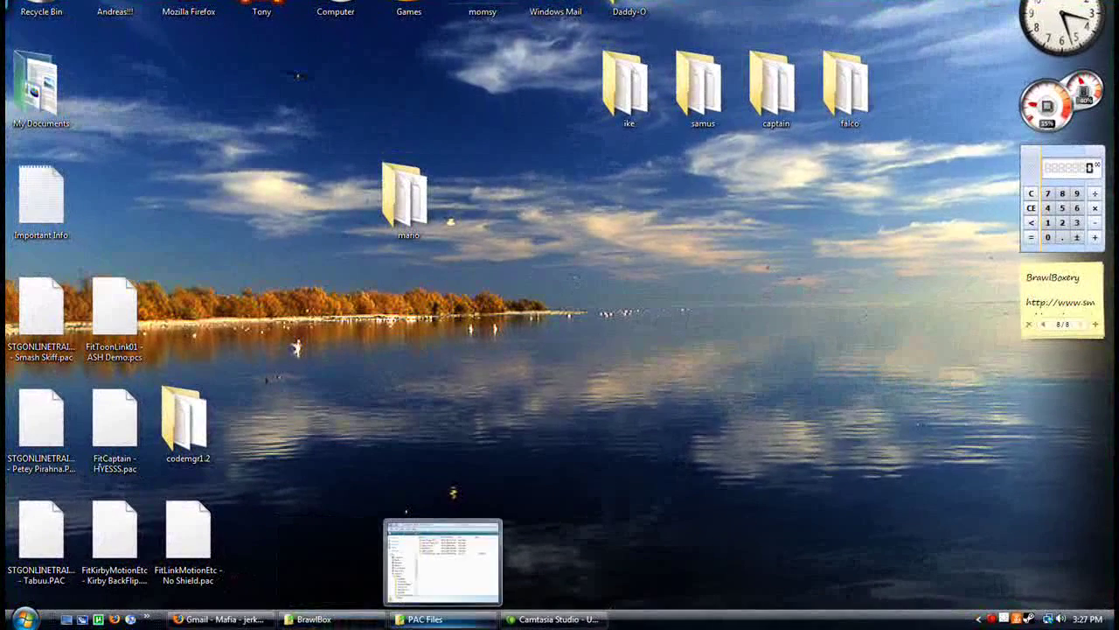
{"action": "left_click", "coordinate": [315, 620]}
- Launch BrawlBox.exe from the Brawl+ BrawlBox folder
{"action": "left_click", "coordinate": [642, 415]}
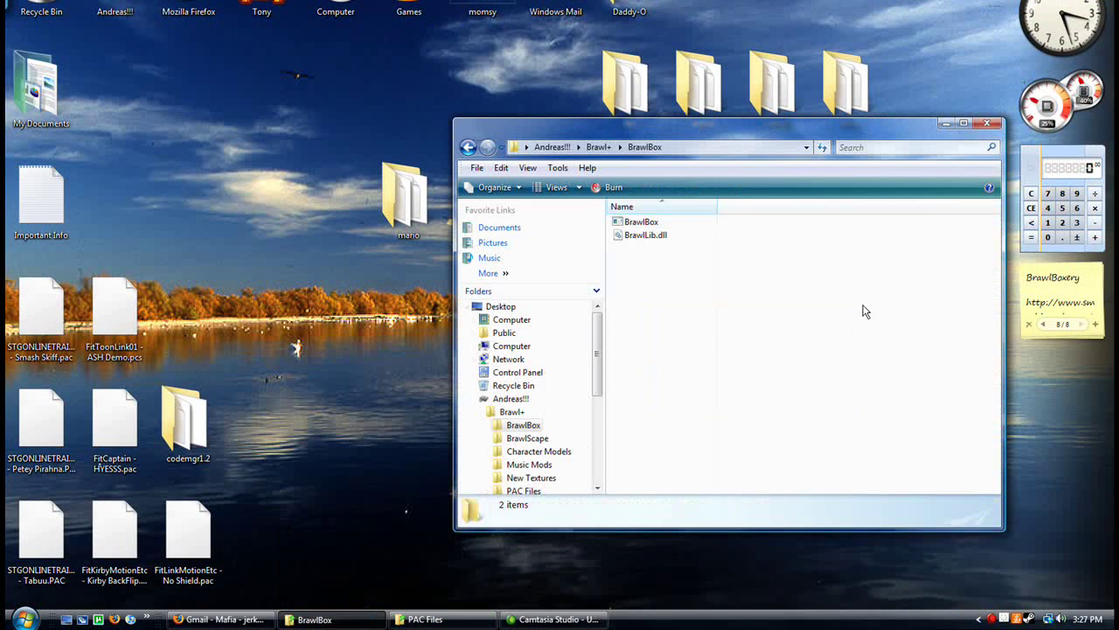
{"action": "left_click_drag", "start_coordinate": [809, 312], "coordinate": [705, 367]}
{"action": "left_click", "coordinate": [658, 225]}
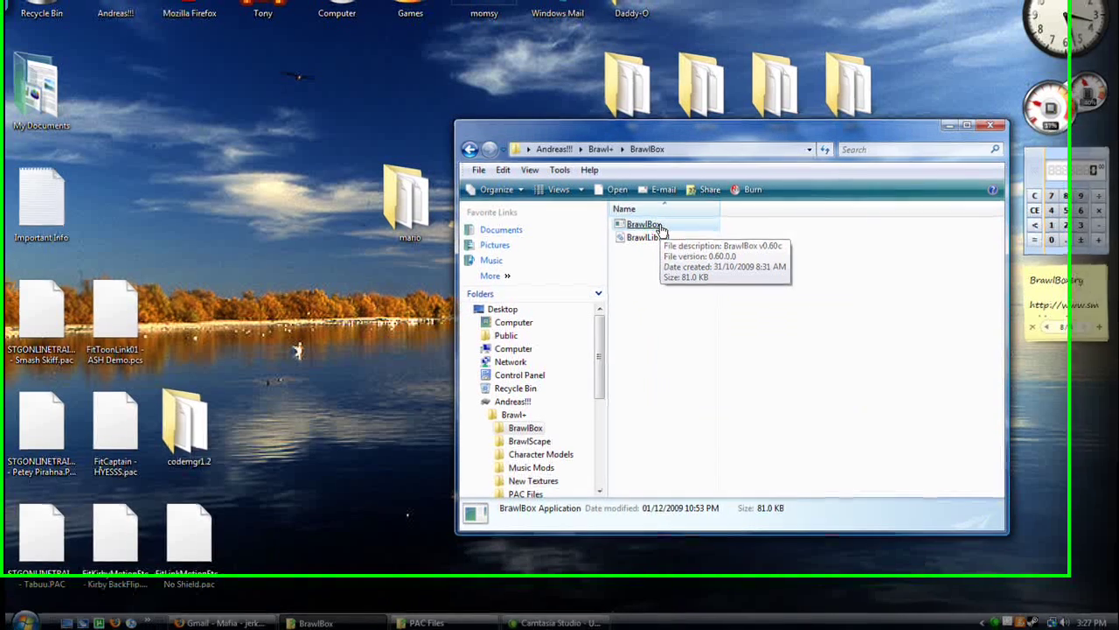
{"action": "double_click", "coordinate": [661, 229]}
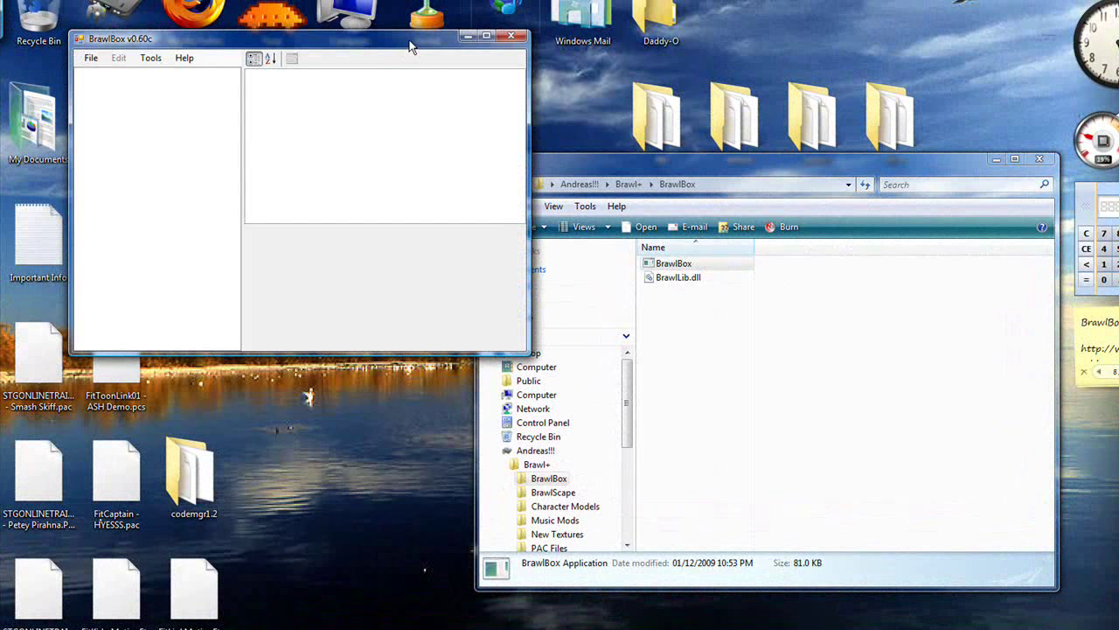
- Open FitMarioEntry.pac from the desktop mario folder via File > Open
{"action": "left_click_drag", "start_coordinate": [411, 47], "coordinate": [572, 195]}
{"action": "left_click", "coordinate": [250, 207]}
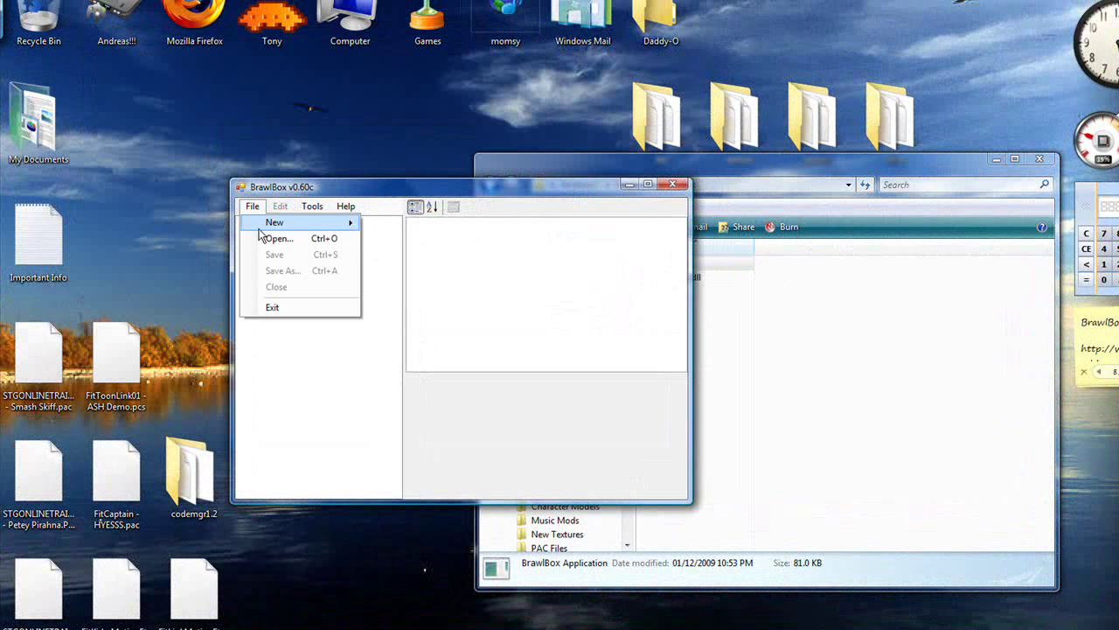
{"action": "left_click", "coordinate": [262, 239]}
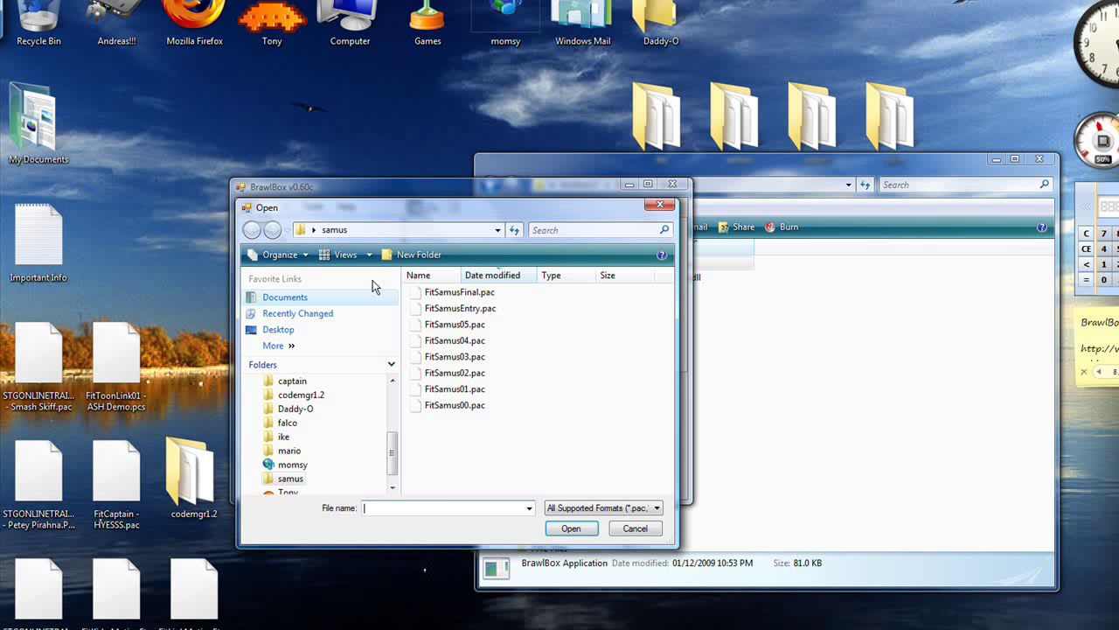
{"action": "left_click", "coordinate": [313, 229]}
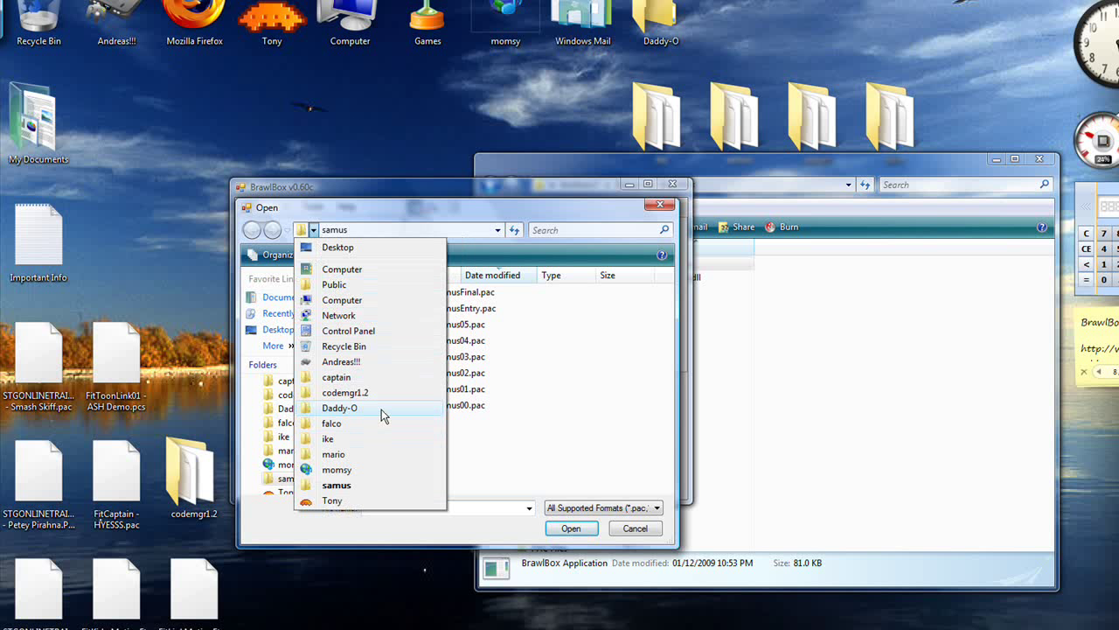
{"action": "left_click", "coordinate": [378, 454]}
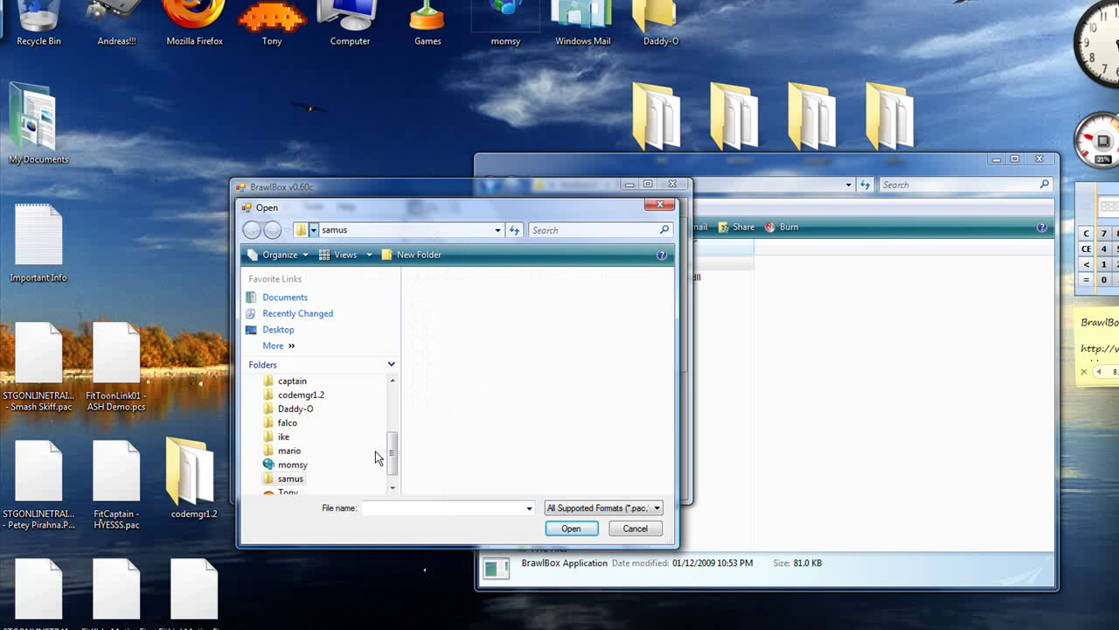
{"action": "left_click", "coordinate": [549, 390]}
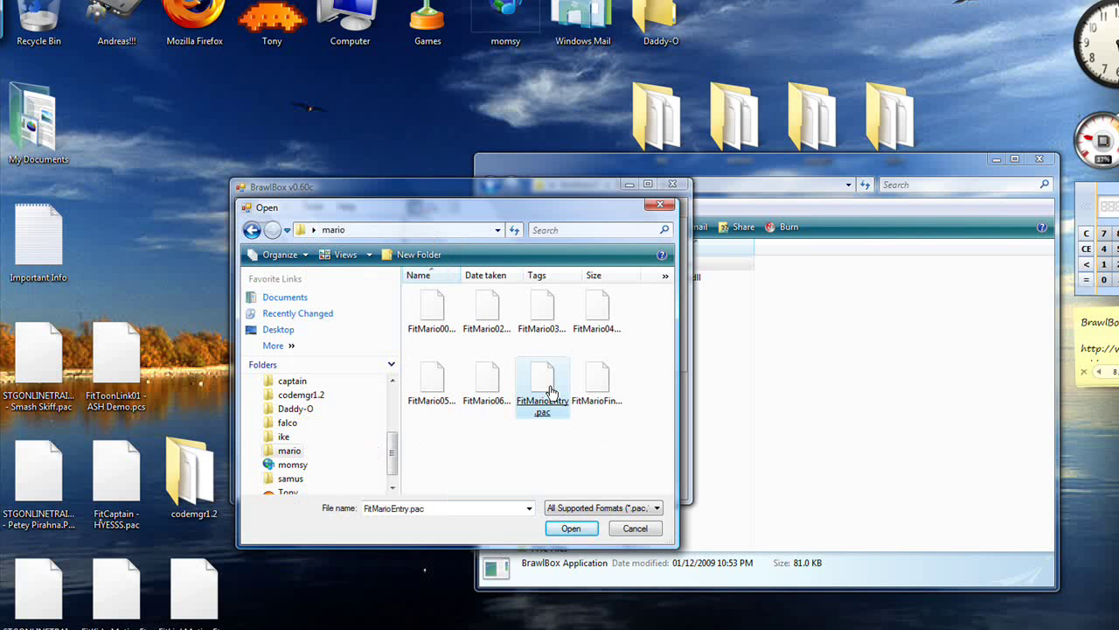
{"action": "double_click", "coordinate": [549, 389]}
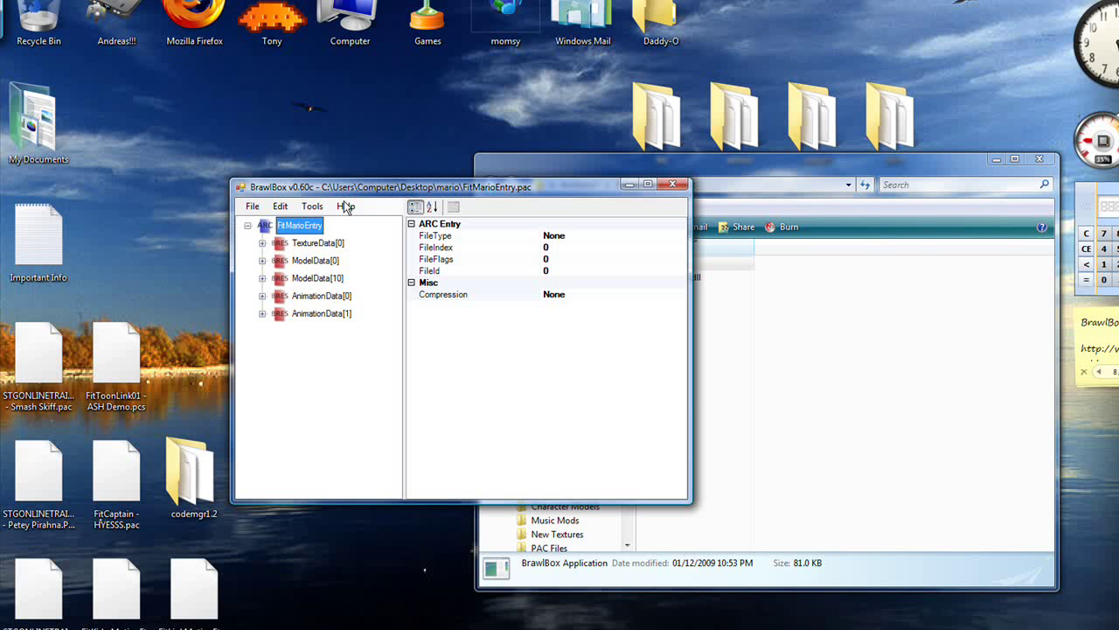
- Expand ModelData[0] > 3DModels(NW4R) and preview the WpnMarioDokan model in 3D
{"action": "left_click", "coordinate": [263, 261]}
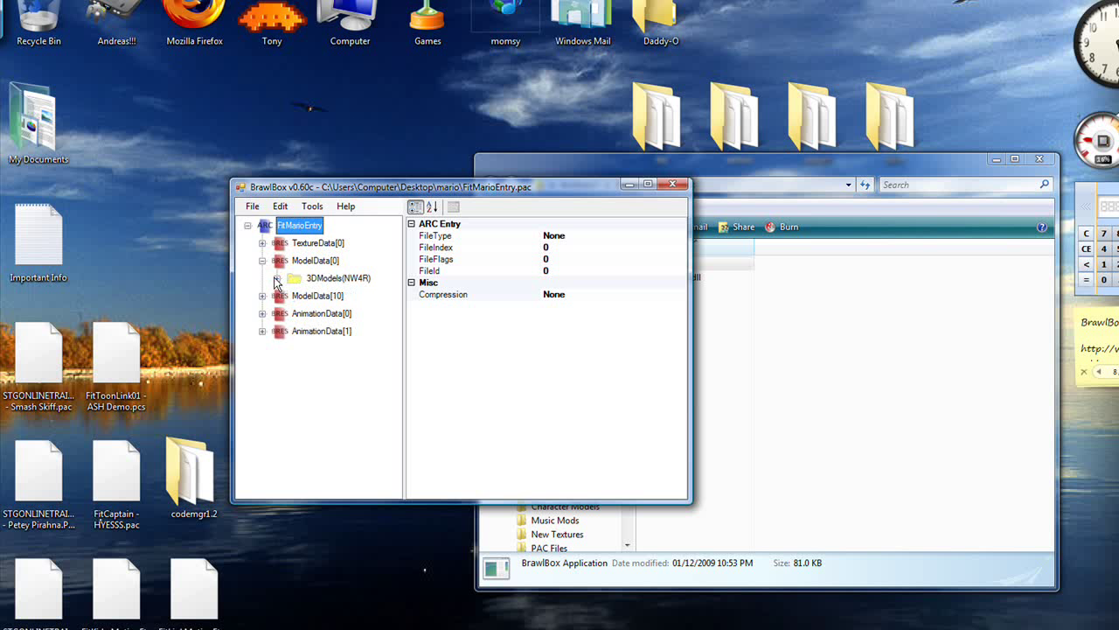
{"action": "left_click", "coordinate": [276, 278]}
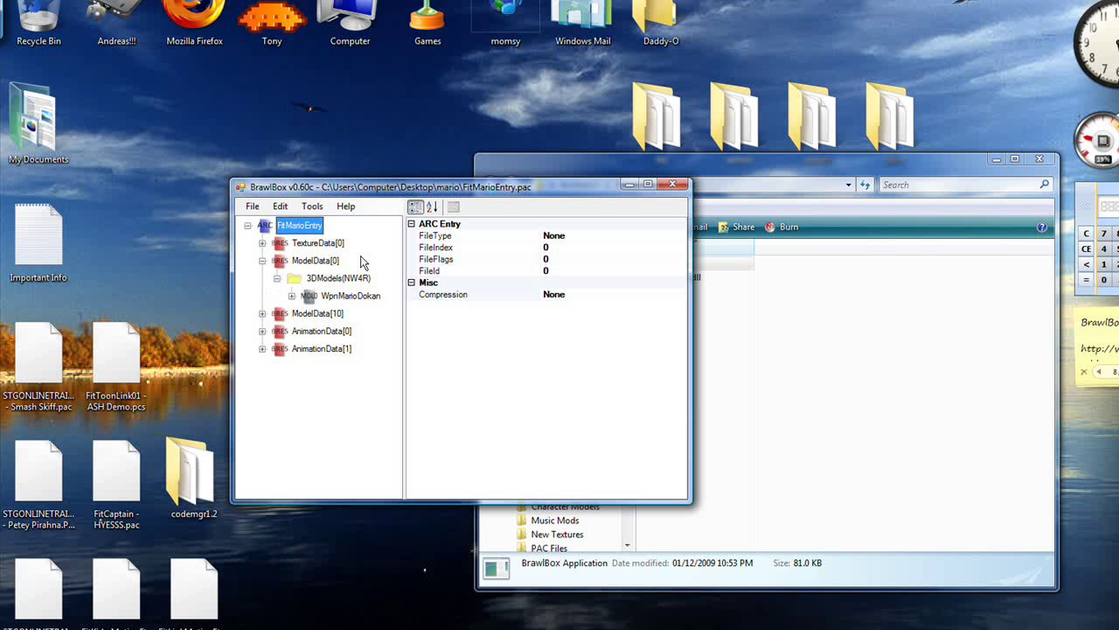
{"action": "left_click", "coordinate": [345, 297]}
{"action": "right_click", "coordinate": [347, 299]}
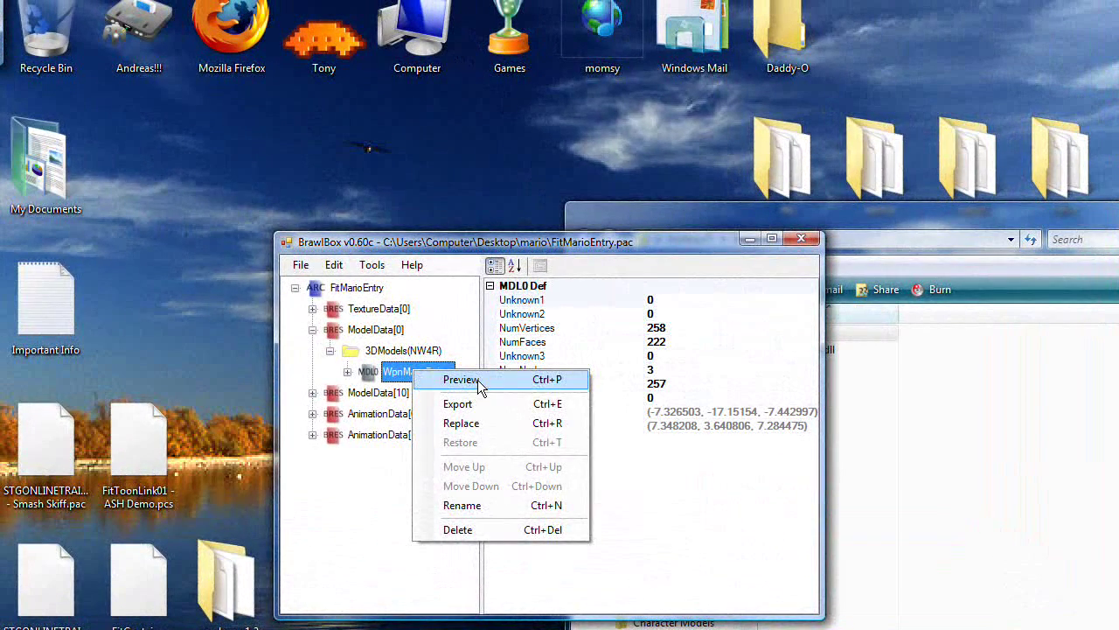
{"action": "left_click", "coordinate": [479, 382]}
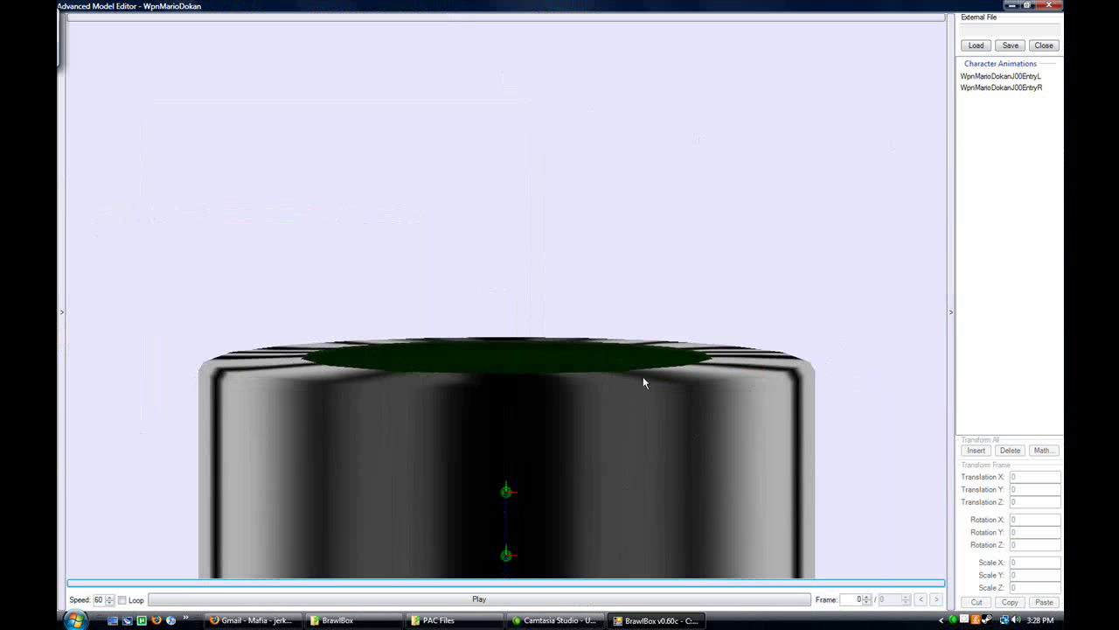
- Zoom out on the pipe model in the preview before closing the editor
{"action": "scroll", "coordinate": [673, 247], "scroll_direction": "down", "scroll_amount": 5}
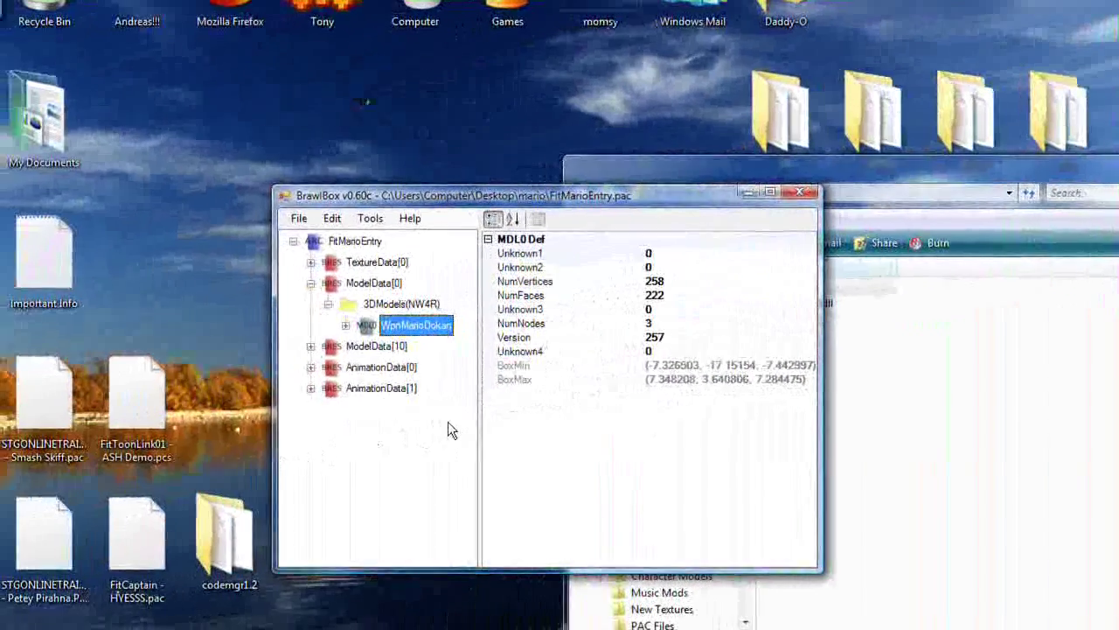
- Reopen the WpnMarioDokan preview maximized, with WpnMarioDokanJ00EntryL animation and TopN bone selected
{"action": "right_click", "coordinate": [414, 325]}
{"action": "left_click", "coordinate": [455, 332]}
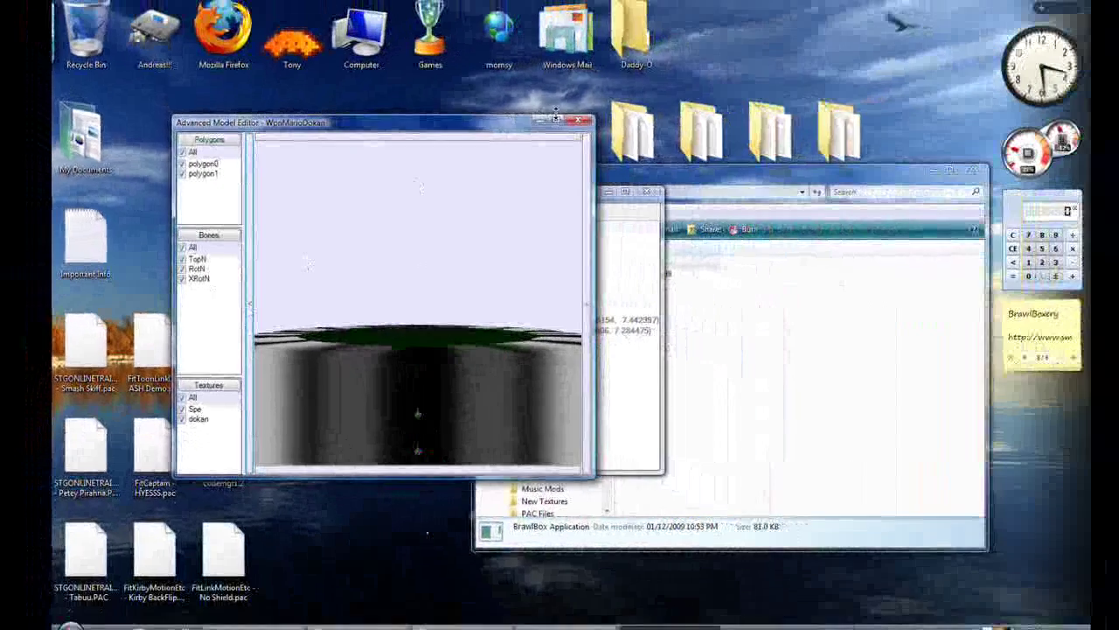
{"action": "left_click", "coordinate": [679, 95]}
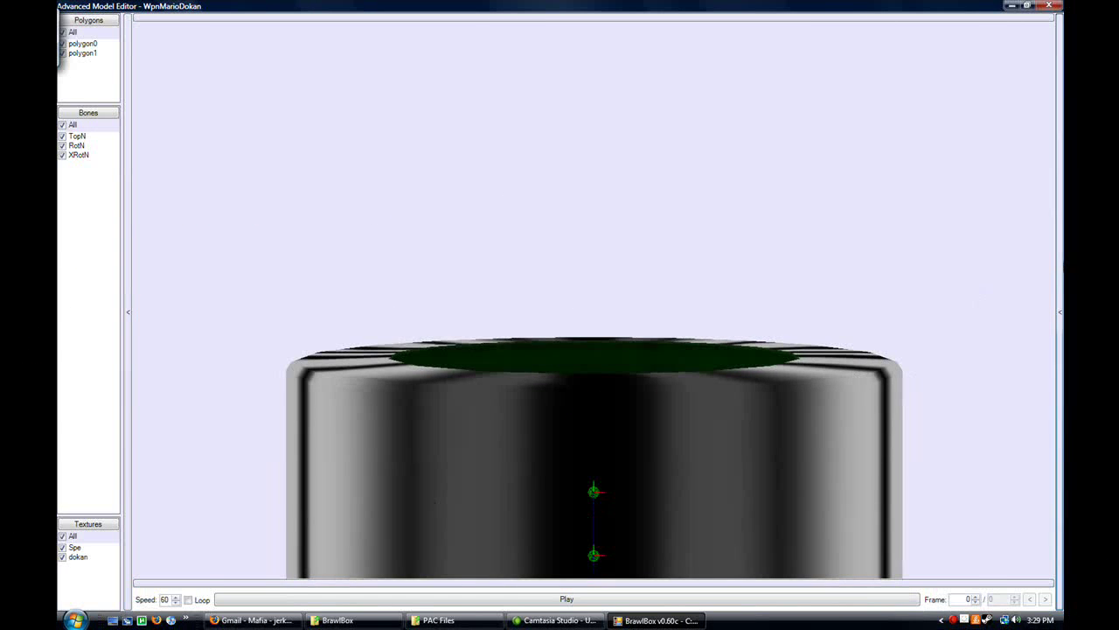
{"action": "left_click", "coordinate": [1016, 79]}
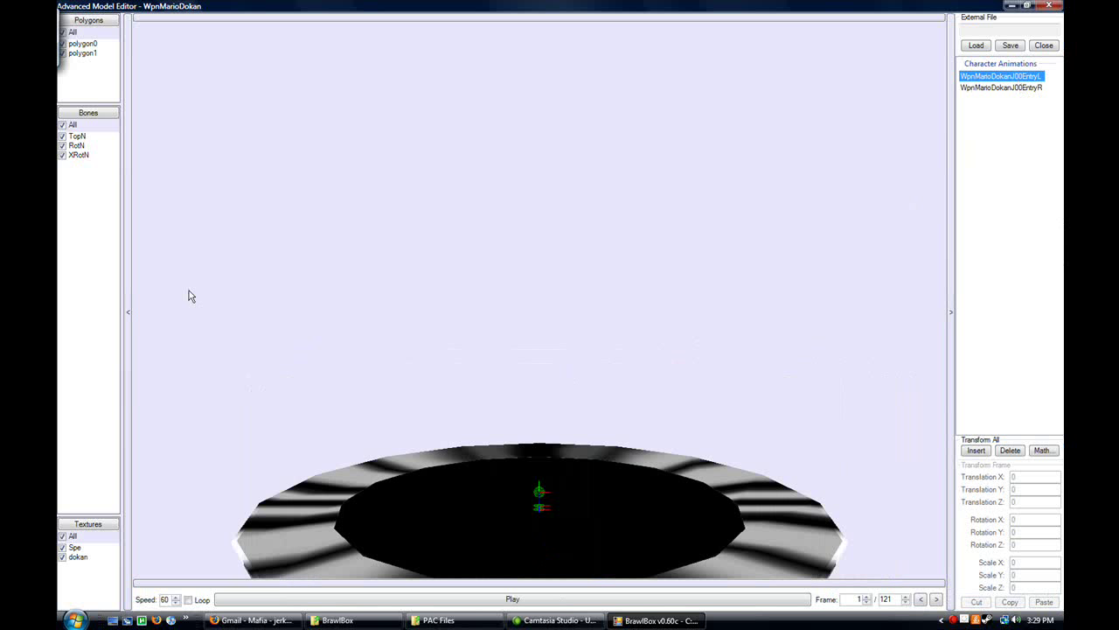
{"action": "left_click", "coordinate": [79, 136]}
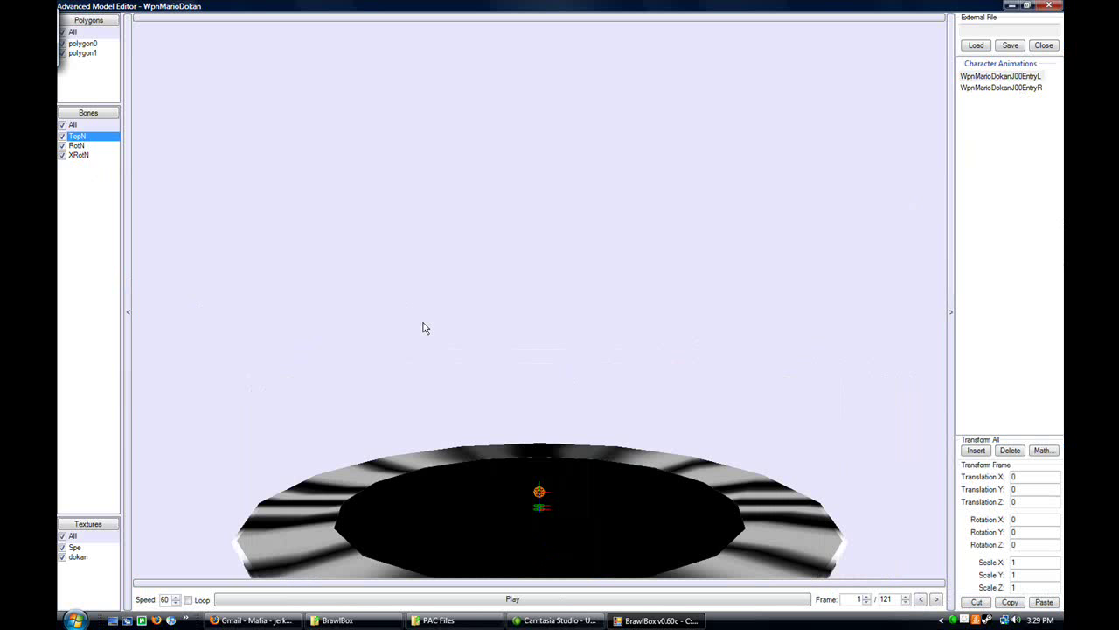
- Play the entrance animation and orbit the view around the rising pipe
{"action": "left_click_drag", "start_coordinate": [484, 313], "coordinate": [806, 571]}
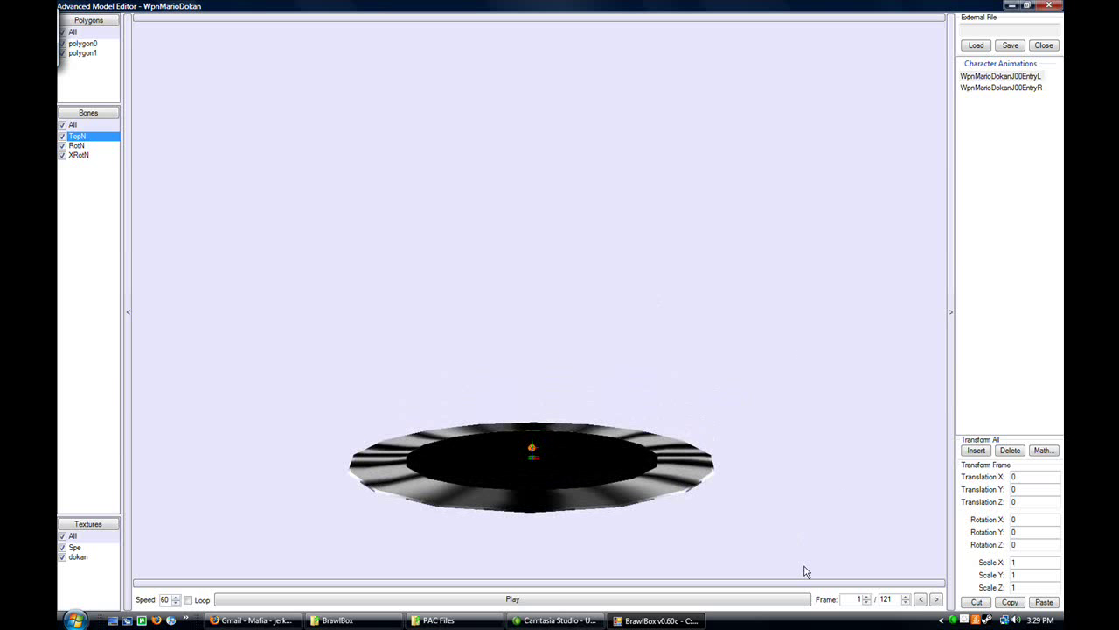
{"action": "left_click", "coordinate": [722, 600]}
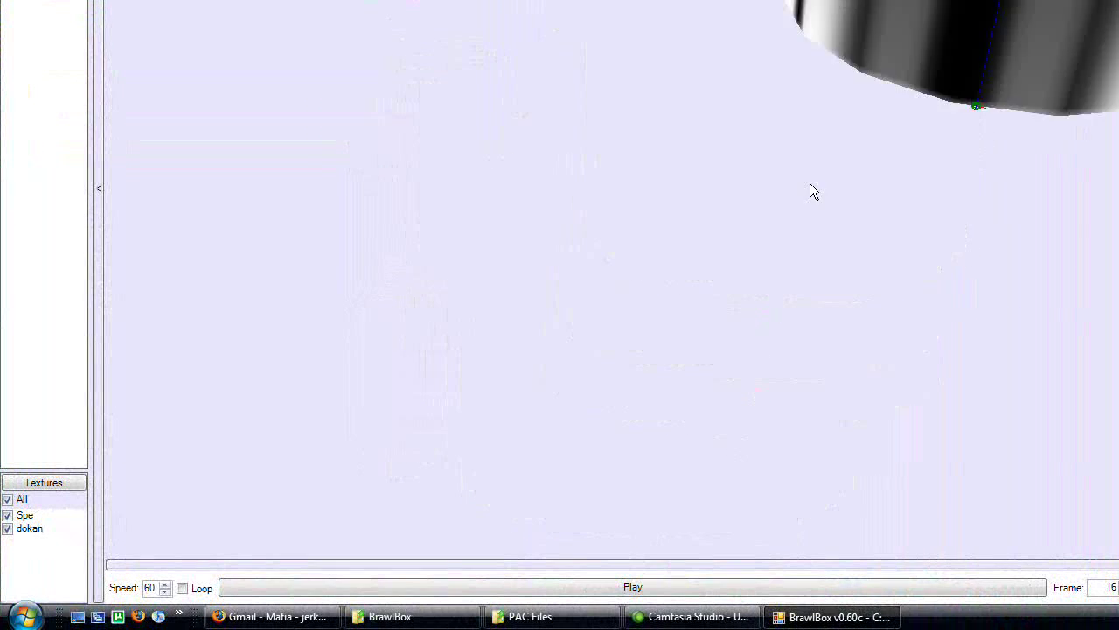
{"action": "left_click_drag", "start_coordinate": [953, 70], "coordinate": [829, 101]}
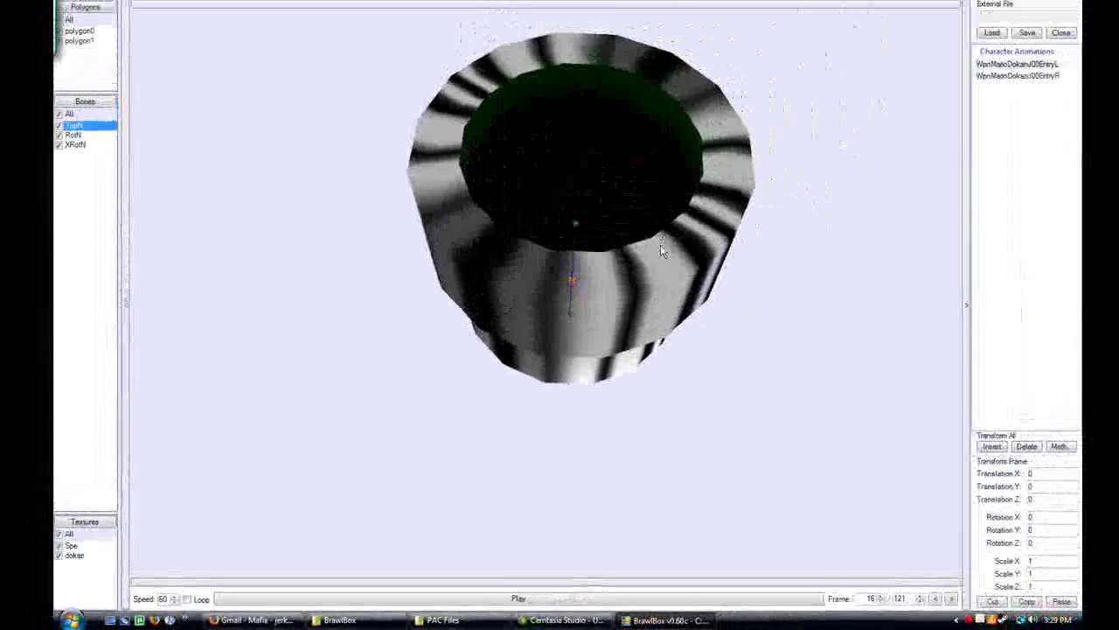
{"action": "left_click_drag", "start_coordinate": [660, 244], "coordinate": [628, 215]}
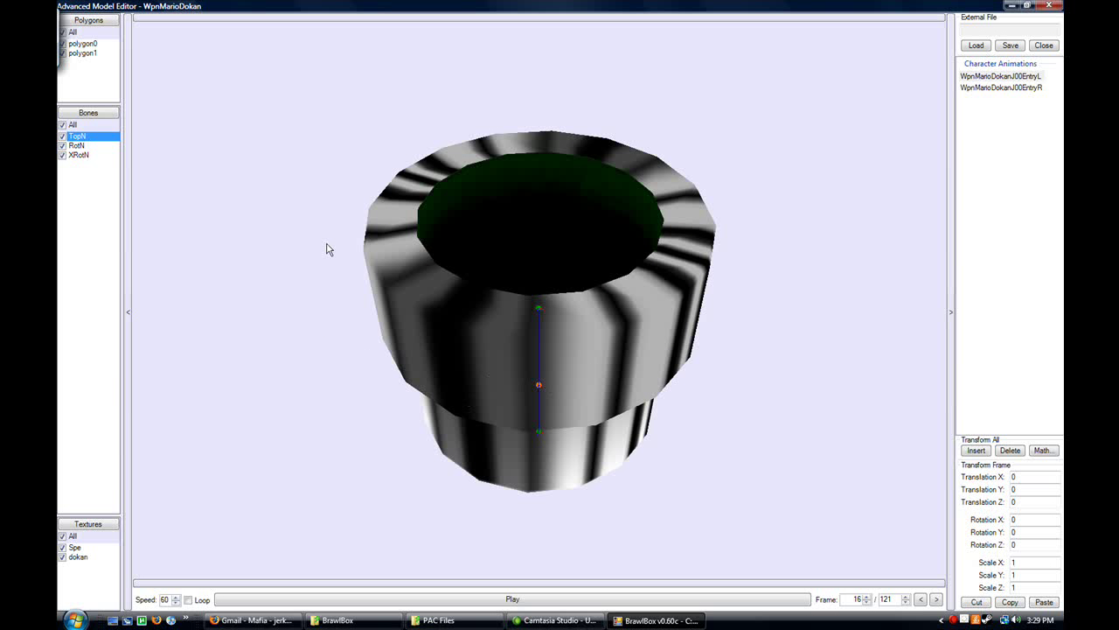
- Set the TopN bone's frame-16 scale to 0.5 on X, Y and Z
{"action": "left_click", "coordinate": [77, 145]}
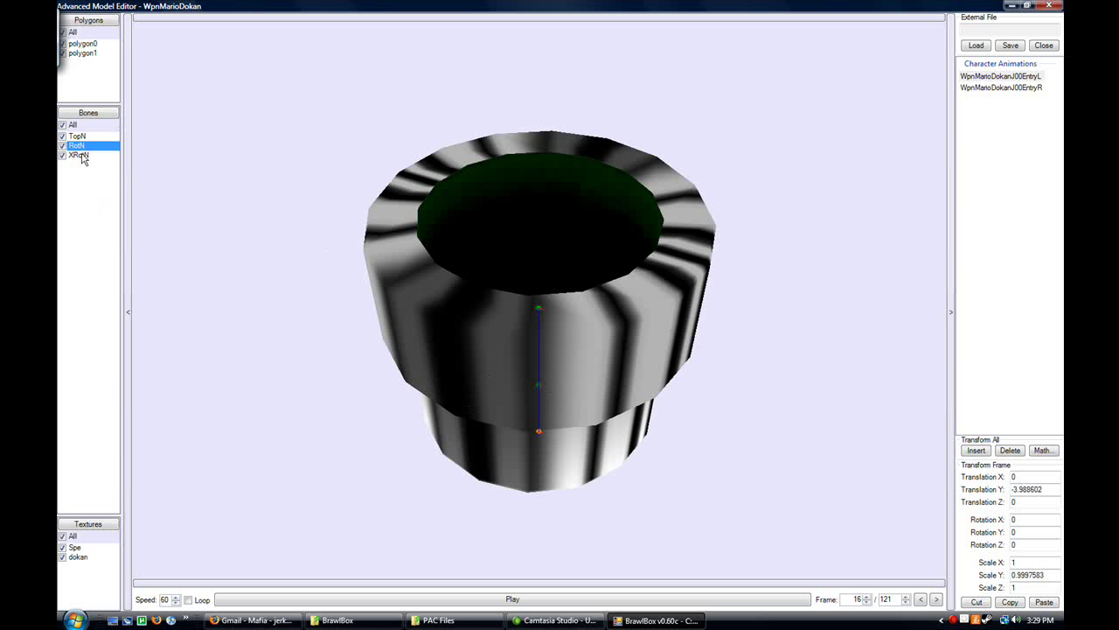
{"action": "left_click", "coordinate": [79, 155]}
{"action": "left_click", "coordinate": [77, 135]}
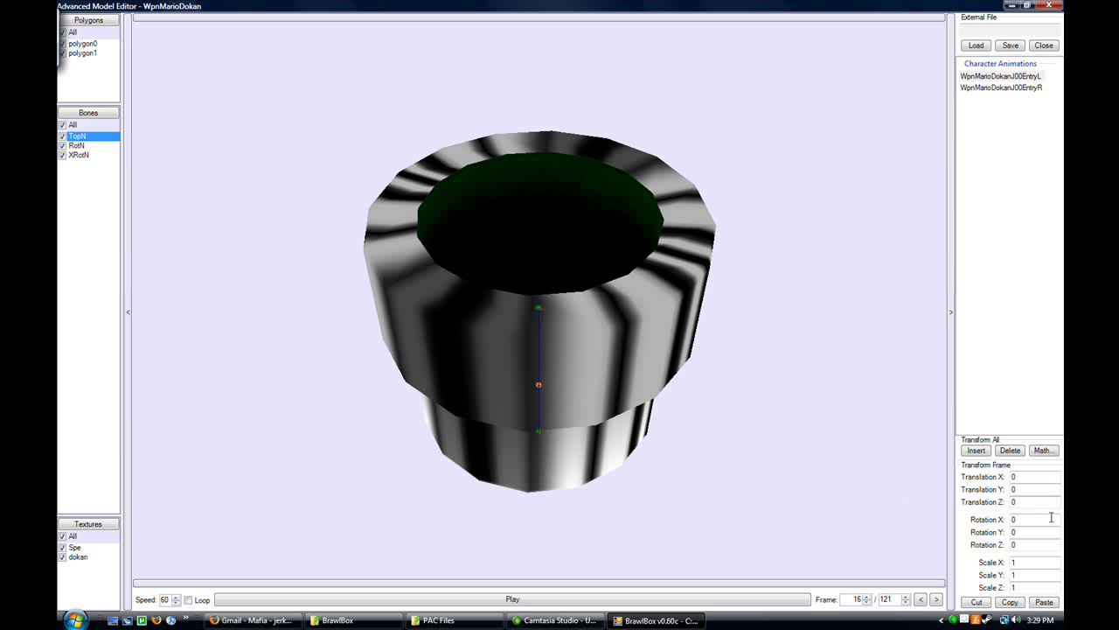
{"action": "left_click", "coordinate": [1036, 562]}
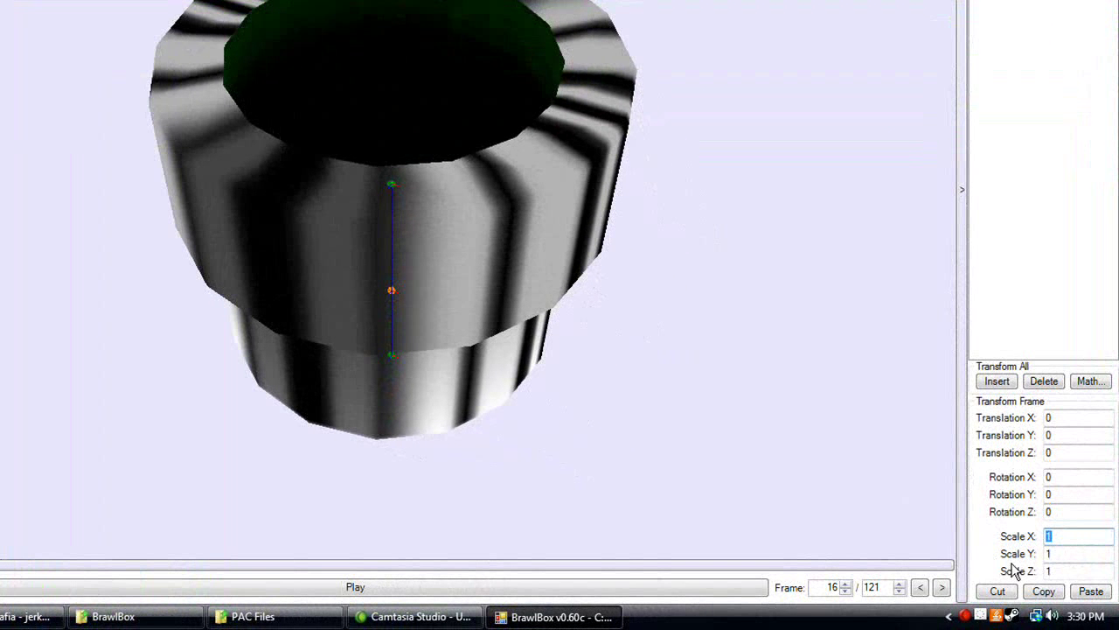
{"action": "type", "text": ".5"}
{"action": "key", "text": "Tab"}
{"action": "type", "text": ".5"}
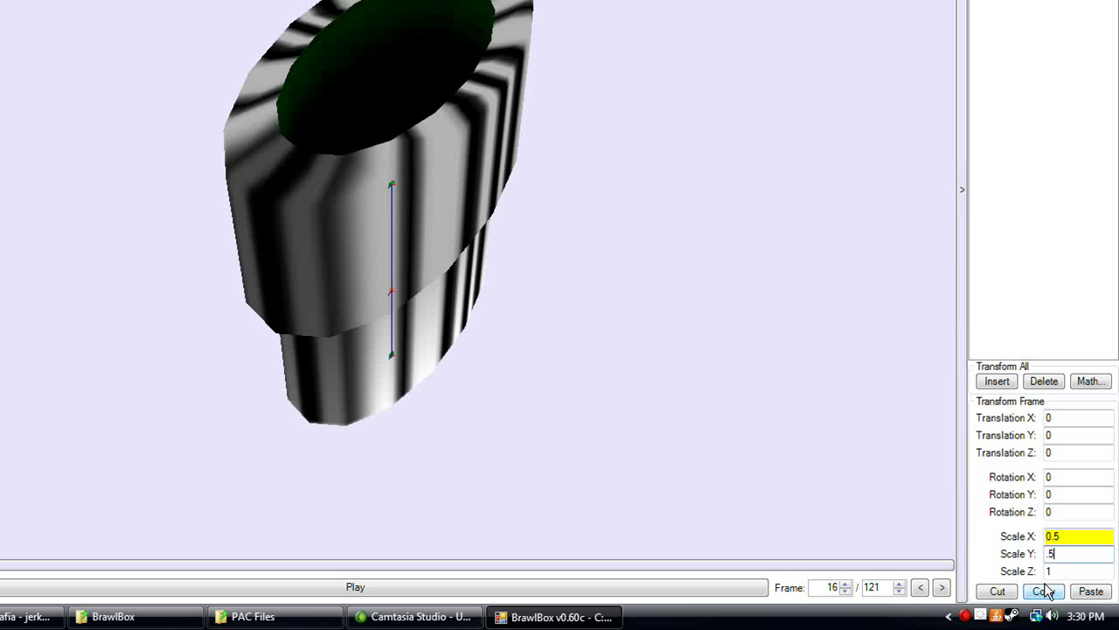
{"action": "key", "text": "Tab"}
{"action": "type", "text": ".5"}
{"action": "key", "text": "Tab"}
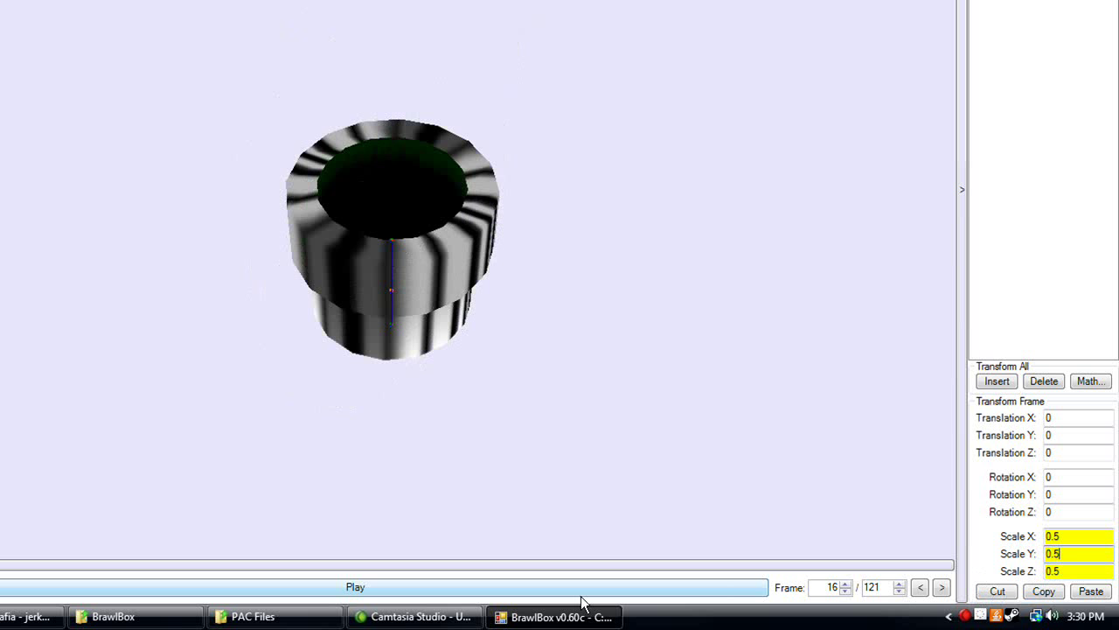
- Replay the entrance animation to preview the scaling, then close the model editor
{"action": "left_click", "coordinate": [496, 591]}
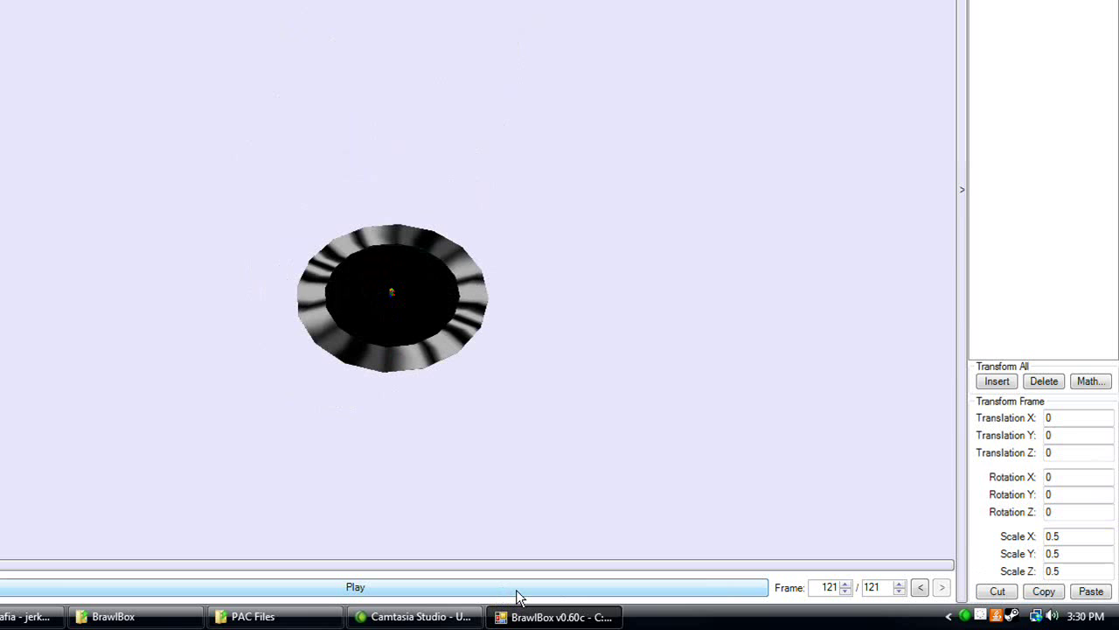
{"action": "left_click", "coordinate": [517, 592]}
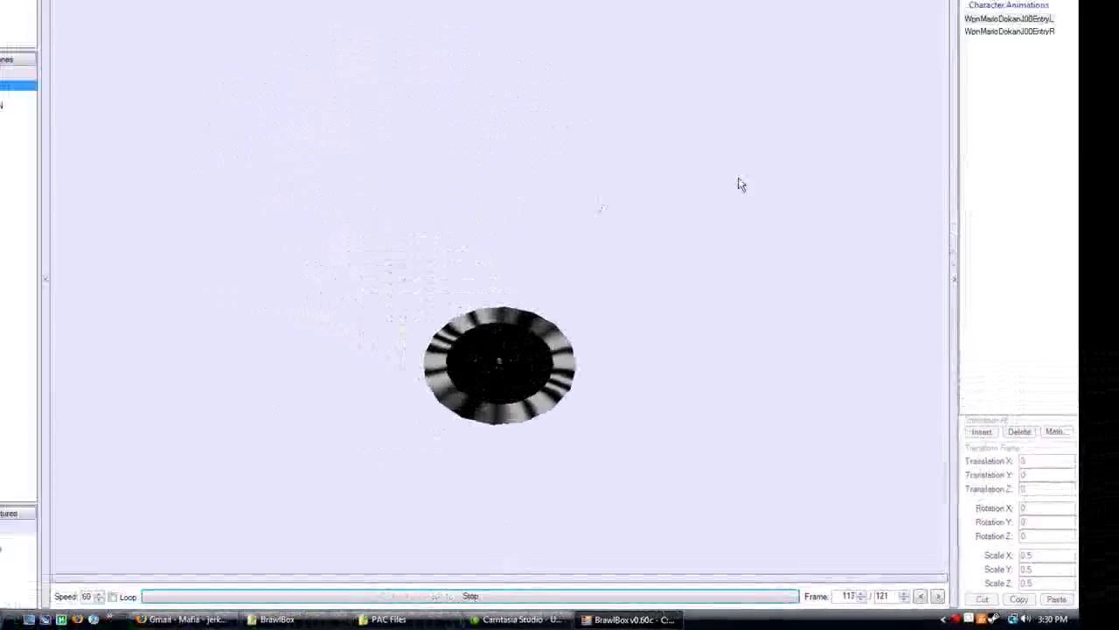
{"action": "left_click", "coordinate": [1057, 8]}
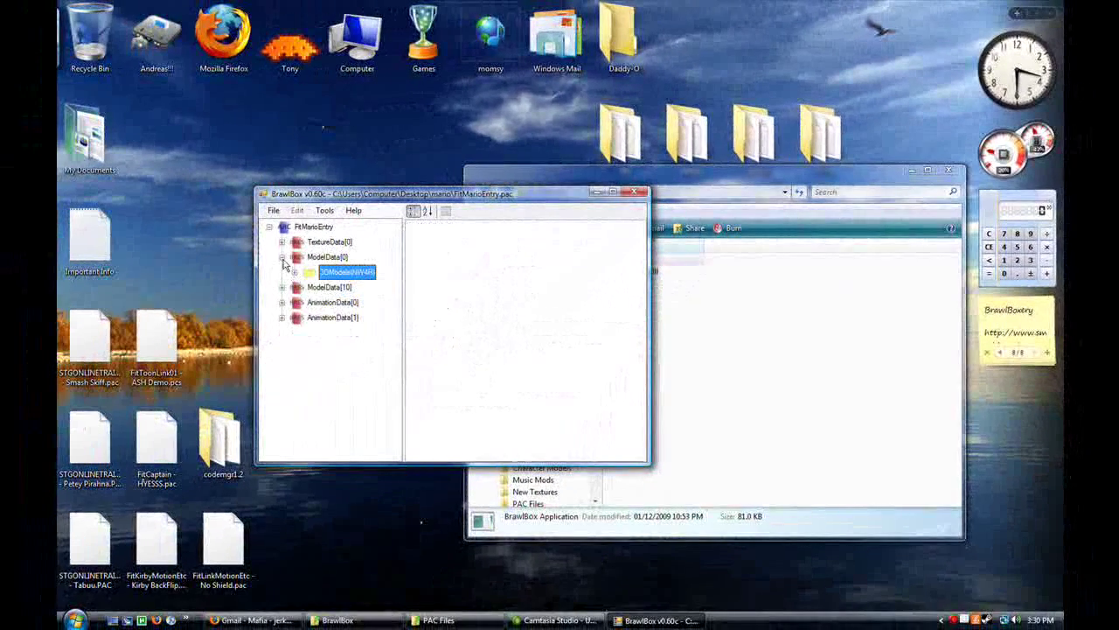
- Collapse ModelData[0], expand TextureData[0] > Textures(NW4R) and select the dokan texture
{"action": "left_click", "coordinate": [222, 280]}
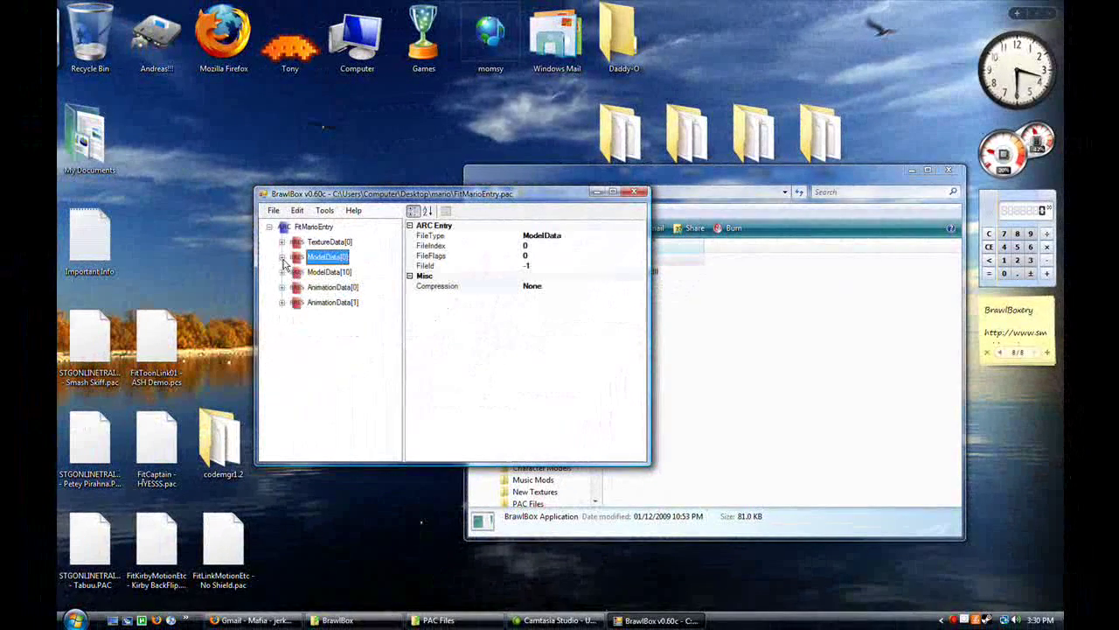
{"action": "left_click", "coordinate": [284, 242]}
{"action": "left_click", "coordinate": [295, 257]}
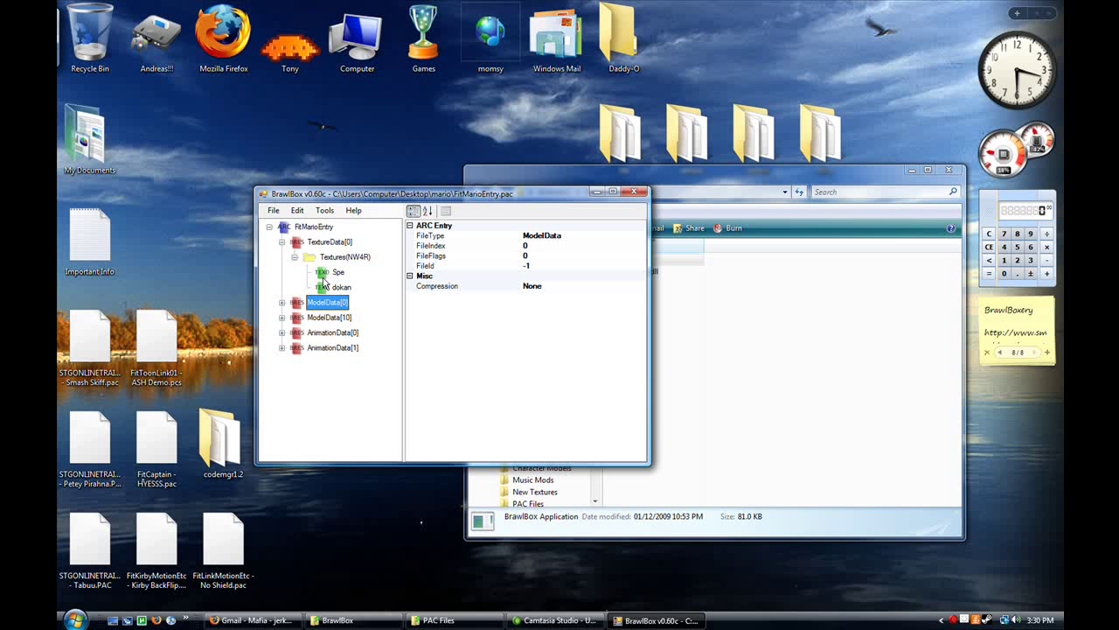
{"action": "left_click", "coordinate": [337, 272]}
{"action": "left_click", "coordinate": [341, 286]}
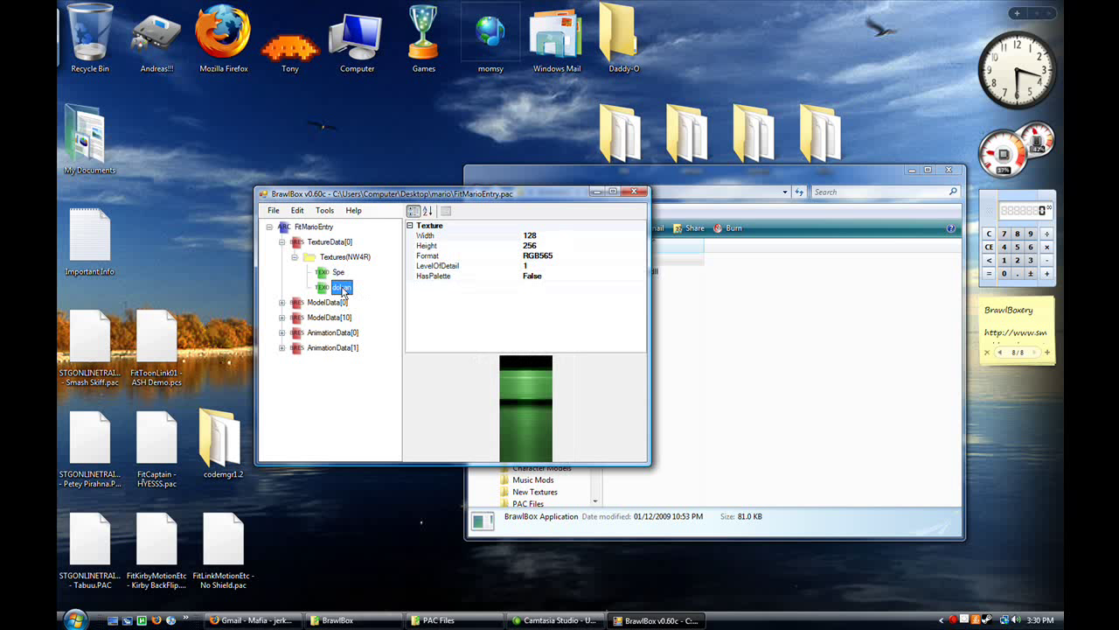
{"action": "right_click", "coordinate": [343, 291]}
{"action": "left_click", "coordinate": [333, 293]}
- Export the dokan texture as an image named dokan into the mario folder
{"action": "right_click", "coordinate": [342, 294]}
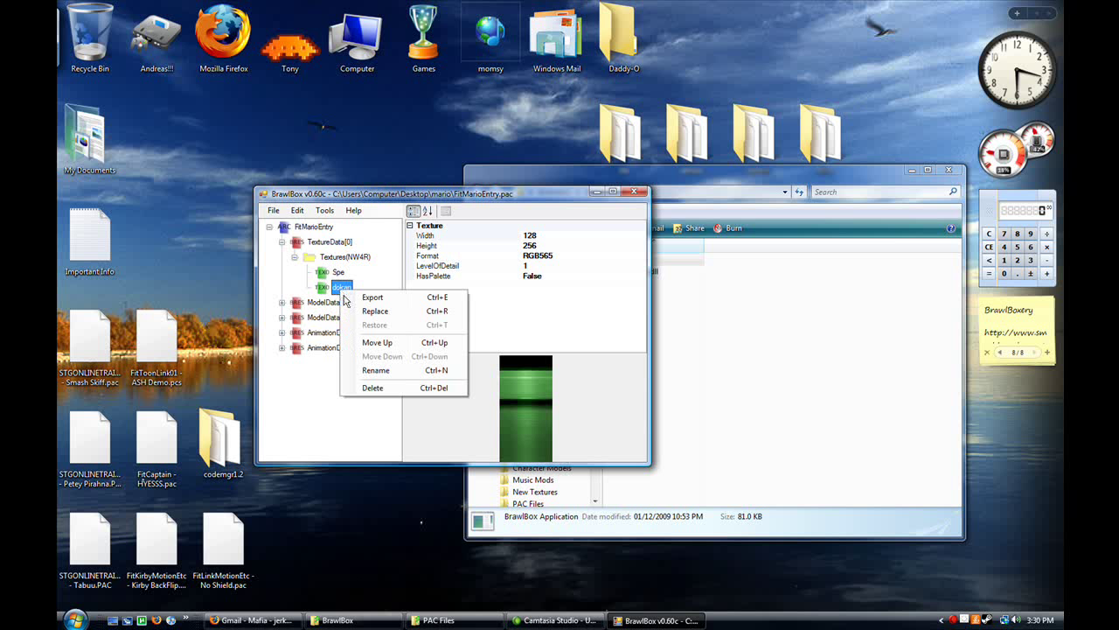
{"action": "left_click", "coordinate": [385, 298]}
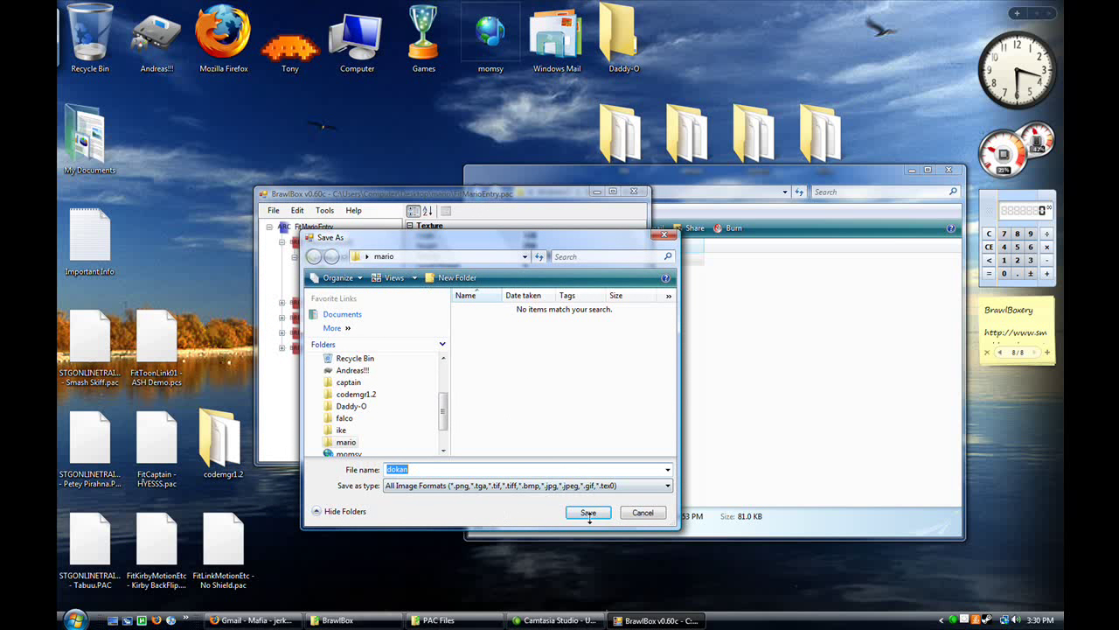
{"action": "left_click", "coordinate": [587, 513]}
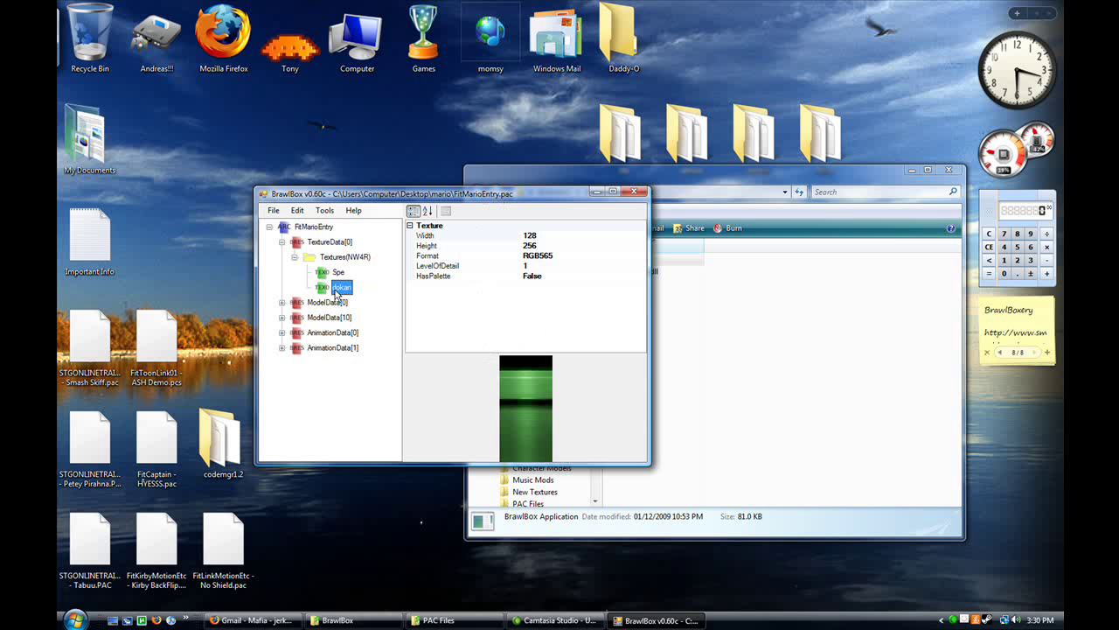
{"action": "left_click_drag", "start_coordinate": [375, 201], "coordinate": [233, 197]}
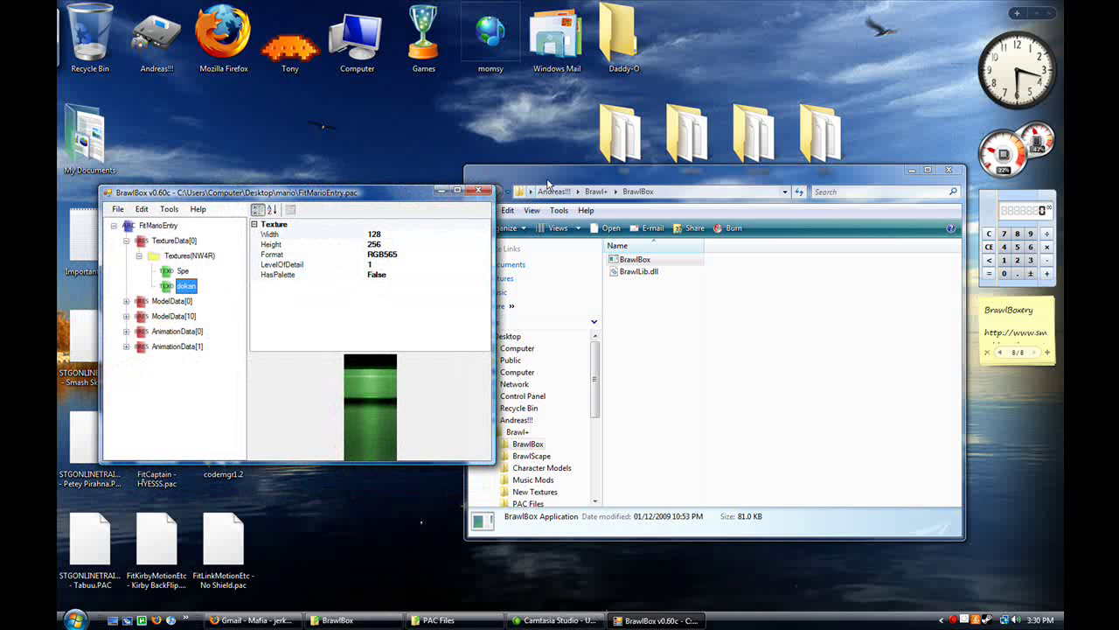
- Open dokan.png from the desktop mario folder in Adobe Photoshop CS4
{"action": "left_click", "coordinate": [535, 217]}
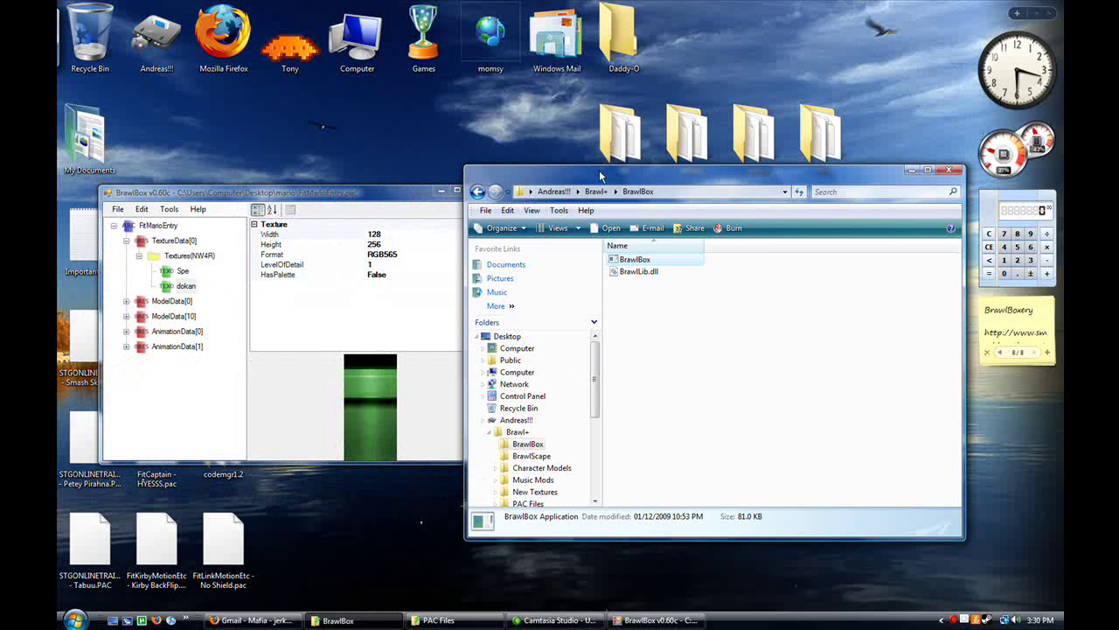
{"action": "left_click_drag", "start_coordinate": [600, 176], "coordinate": [597, 280]}
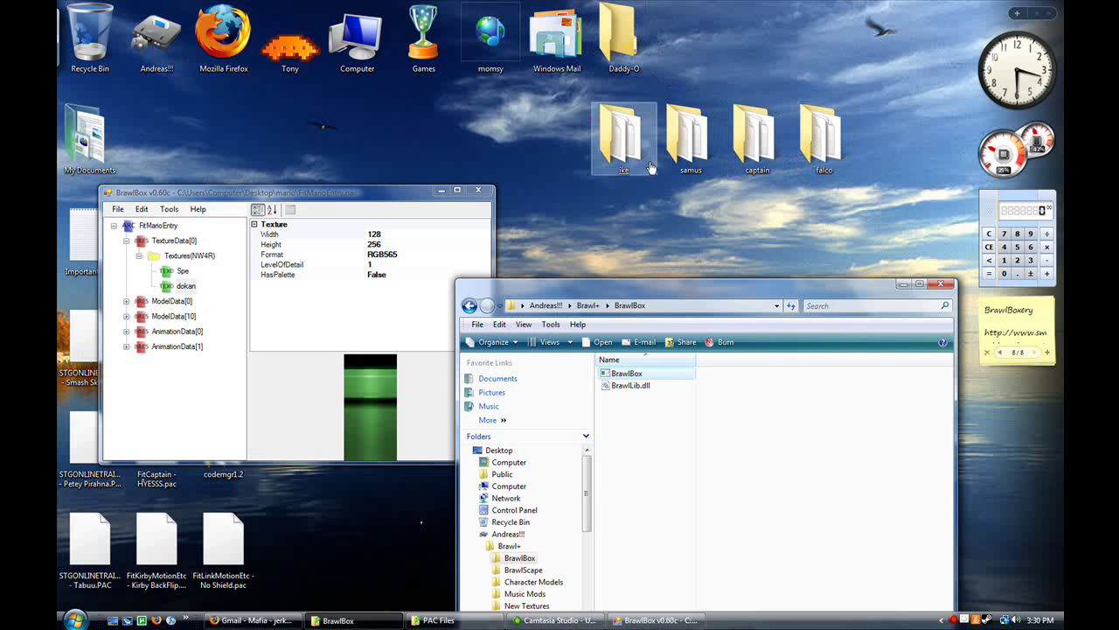
{"action": "left_click_drag", "start_coordinate": [391, 197], "coordinate": [754, 383]}
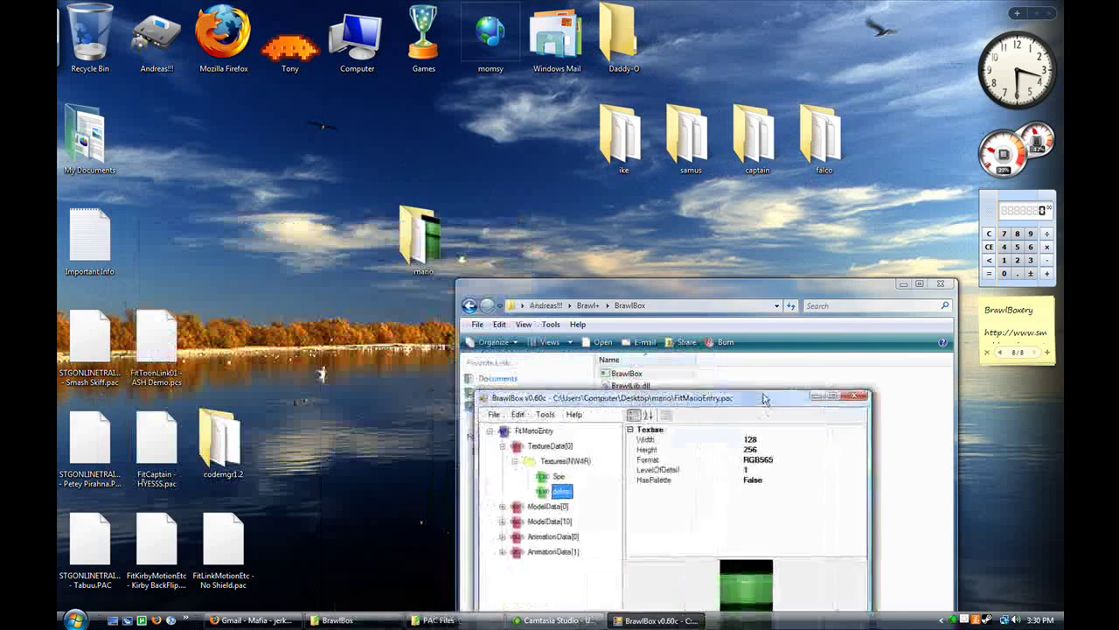
{"action": "double_click", "coordinate": [425, 235]}
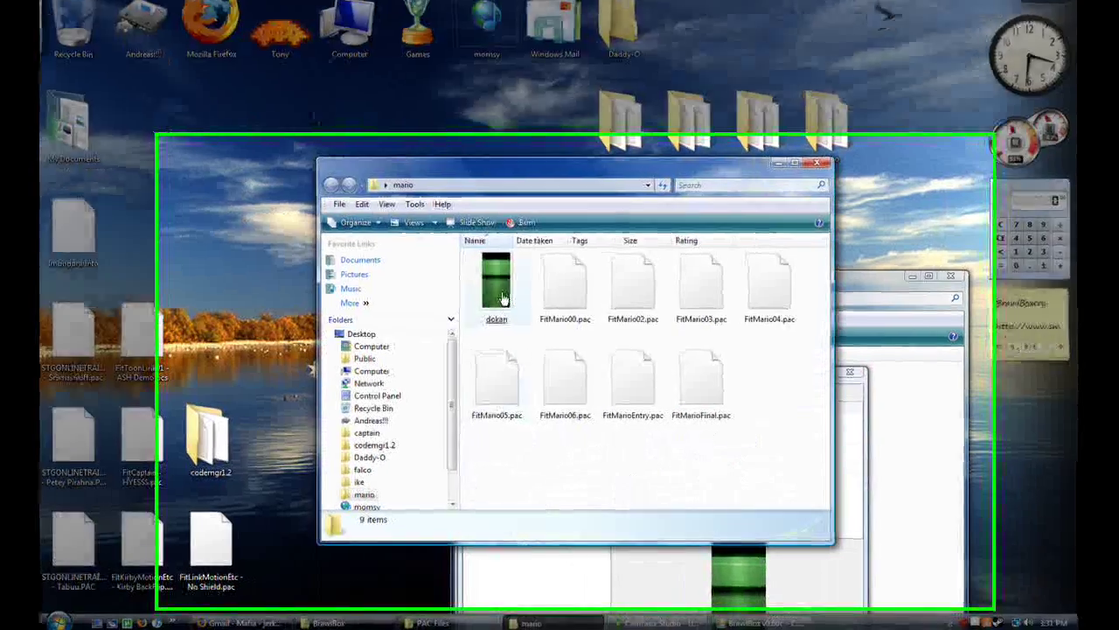
{"action": "right_click", "coordinate": [496, 290]}
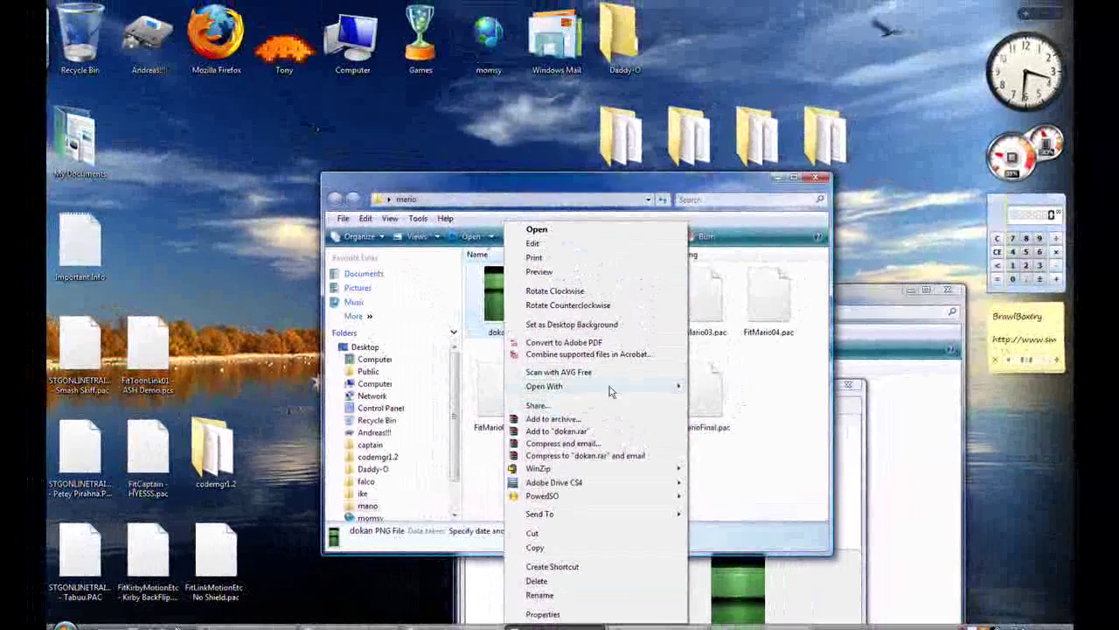
{"action": "mouse_move", "coordinate": [610, 391]}
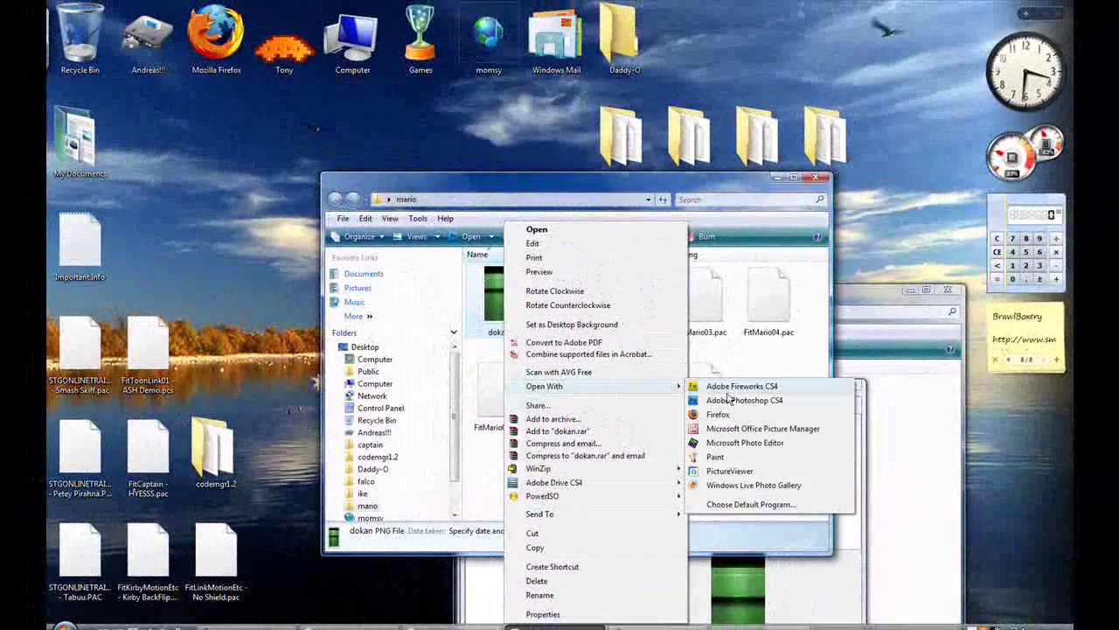
{"action": "left_click", "coordinate": [739, 405]}
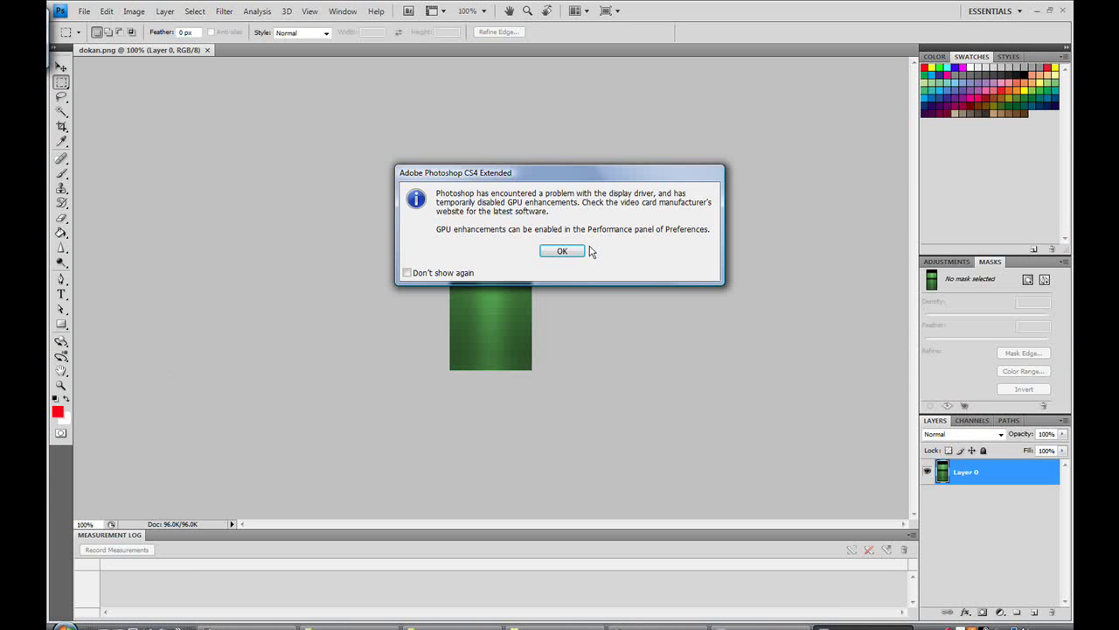
- Dismiss the GPU warning and paint the texture red with a Darken-mode brush
{"action": "left_click", "coordinate": [570, 251]}
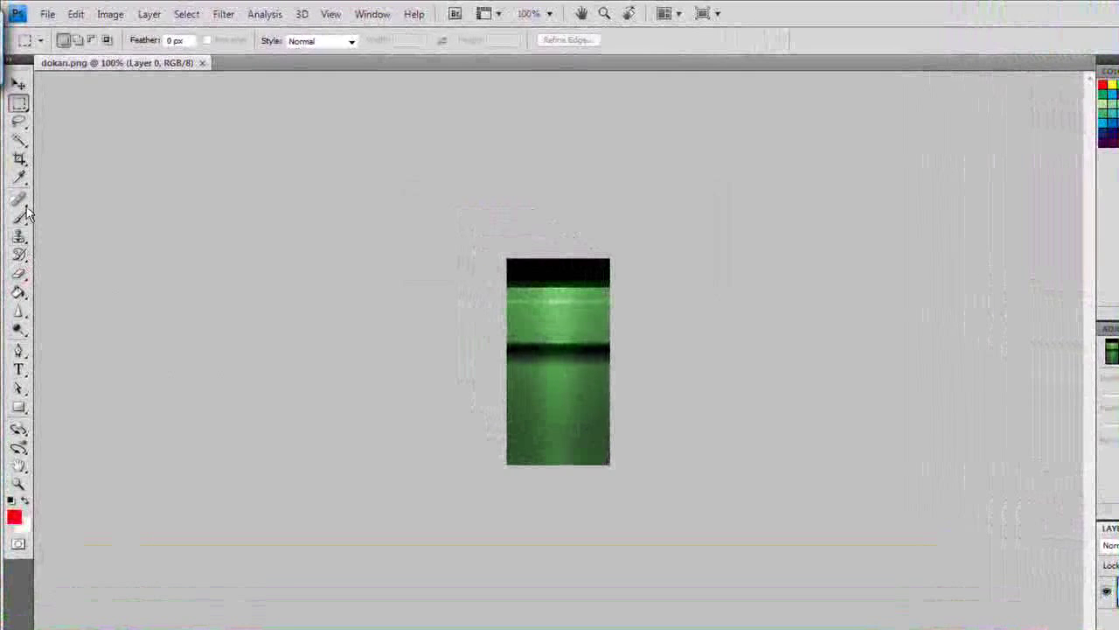
{"action": "left_click", "coordinate": [20, 216]}
{"action": "left_click", "coordinate": [250, 41]}
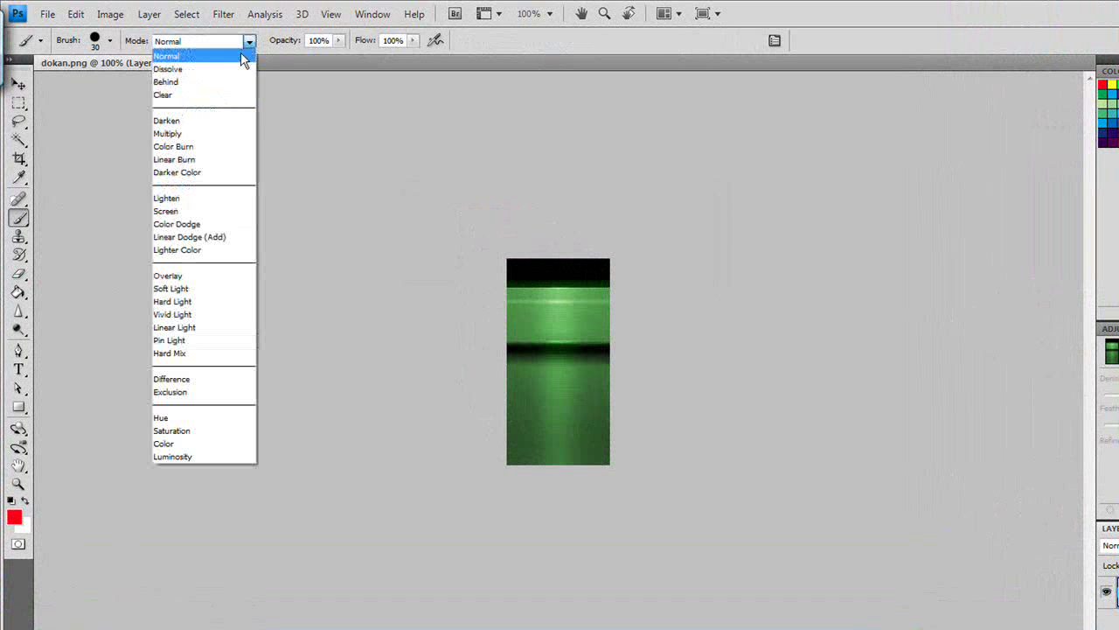
{"action": "left_click", "coordinate": [210, 120]}
{"action": "mouse_move", "coordinate": [512, 295]}
{"action": "left_mouse_down"}
{"action": "mouse_move", "coordinate": [611, 308]}
{"action": "mouse_move", "coordinate": [461, 305]}
{"action": "mouse_move", "coordinate": [600, 290]}
{"action": "mouse_move", "coordinate": [613, 321]}
{"action": "mouse_move", "coordinate": [501, 343]}
{"action": "mouse_move", "coordinate": [603, 332]}
{"action": "mouse_move", "coordinate": [633, 344]}
{"action": "mouse_move", "coordinate": [607, 364]}
{"action": "mouse_move", "coordinate": [480, 365]}
{"action": "mouse_move", "coordinate": [588, 375]}
{"action": "mouse_move", "coordinate": [553, 415]}
{"action": "mouse_move", "coordinate": [513, 431]}
{"action": "mouse_move", "coordinate": [605, 436]}
{"action": "mouse_move", "coordinate": [624, 463]}
{"action": "mouse_move", "coordinate": [480, 455]}
{"action": "left_mouse_up"}
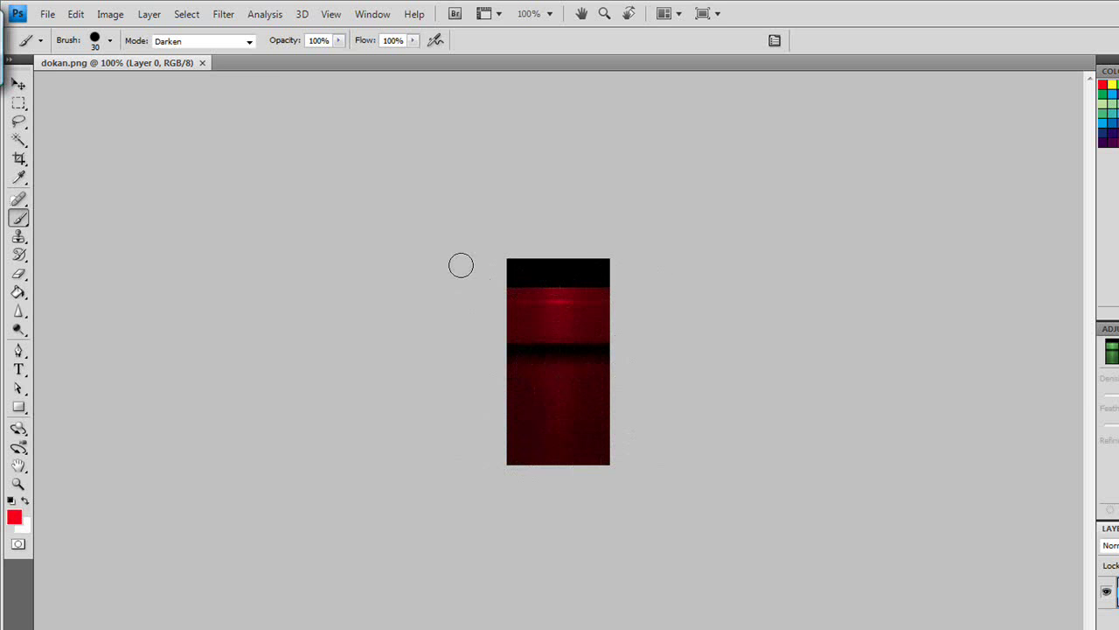
- Save the image as PNG over dokan.png in the mario folder
{"action": "left_click", "coordinate": [47, 14]}
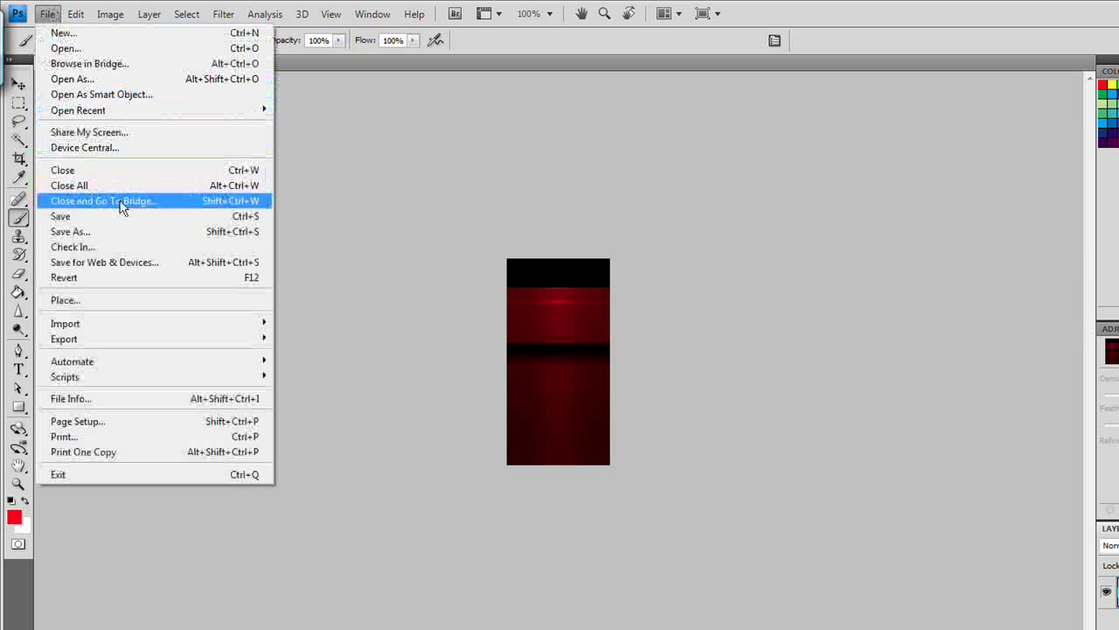
{"action": "left_click", "coordinate": [70, 230]}
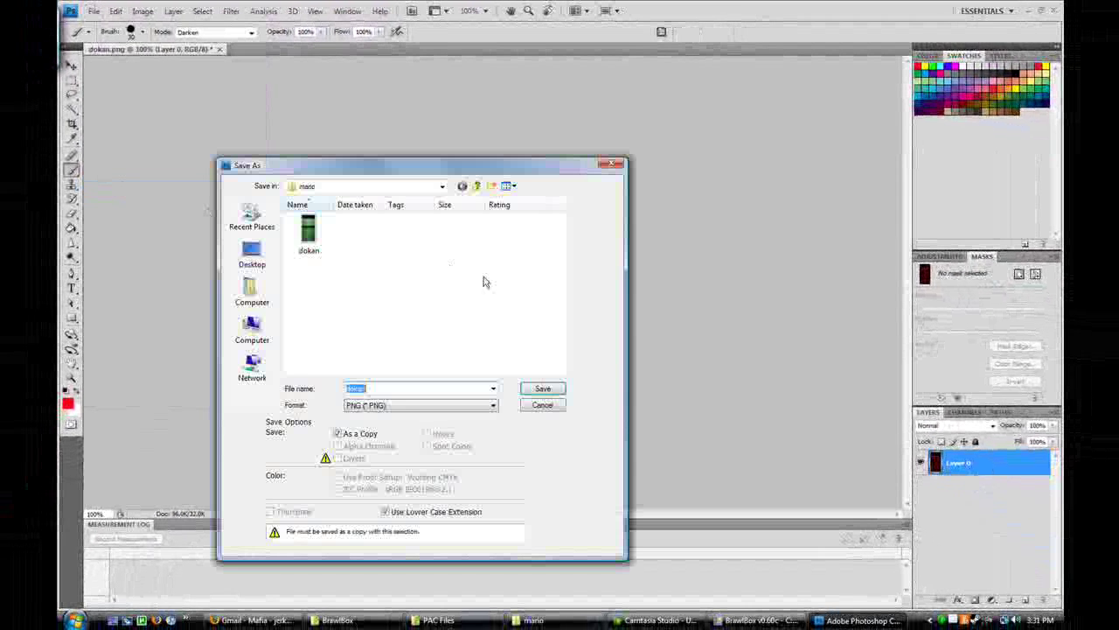
{"action": "left_click", "coordinate": [309, 236]}
{"action": "double_click", "coordinate": [310, 236]}
{"action": "left_click", "coordinate": [478, 223]}
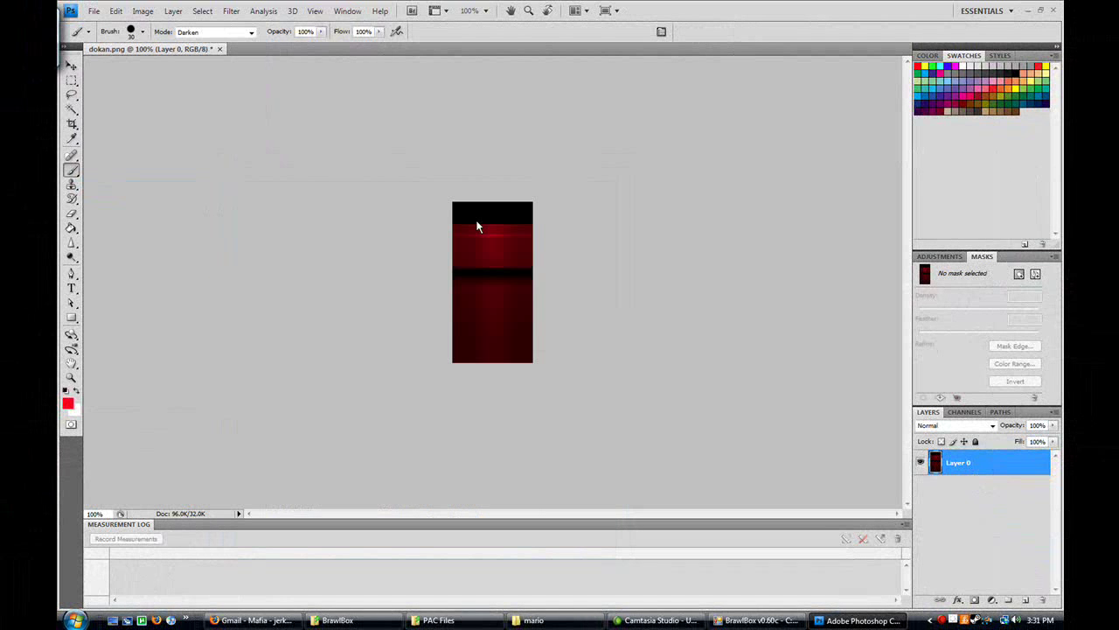
{"action": "left_click", "coordinate": [601, 300]}
- Bring the Mario BrawlBox window back in front of the mario folder
{"action": "left_click", "coordinate": [845, 620]}
{"action": "left_click_drag", "start_coordinate": [542, 452], "coordinate": [631, 475]}
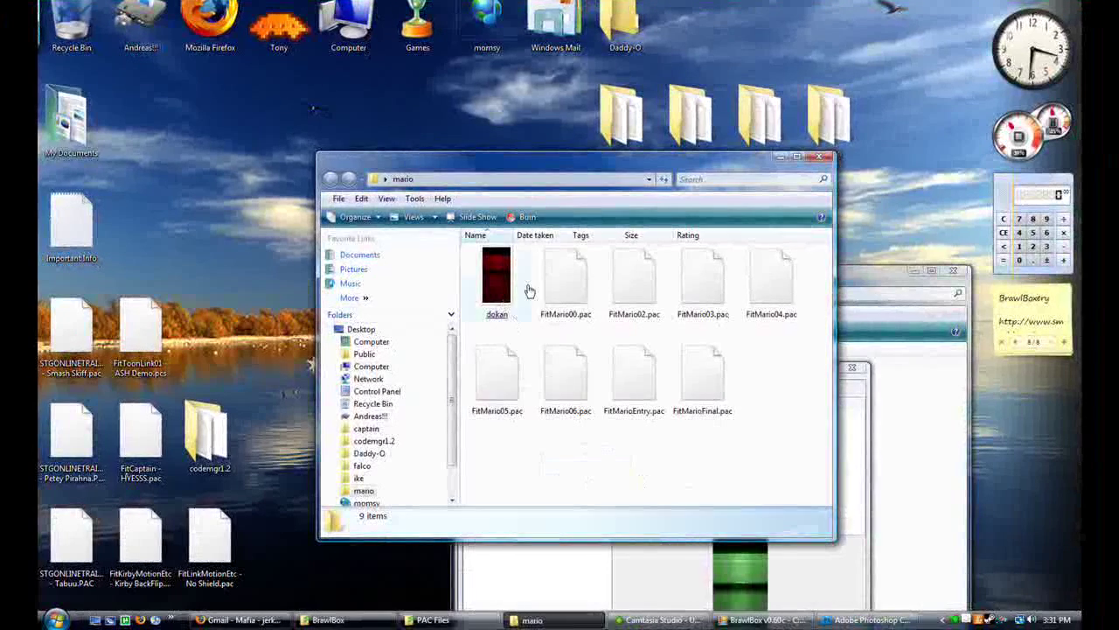
{"action": "left_click", "coordinate": [866, 411]}
{"action": "left_click_drag", "start_coordinate": [775, 378], "coordinate": [788, 228]}
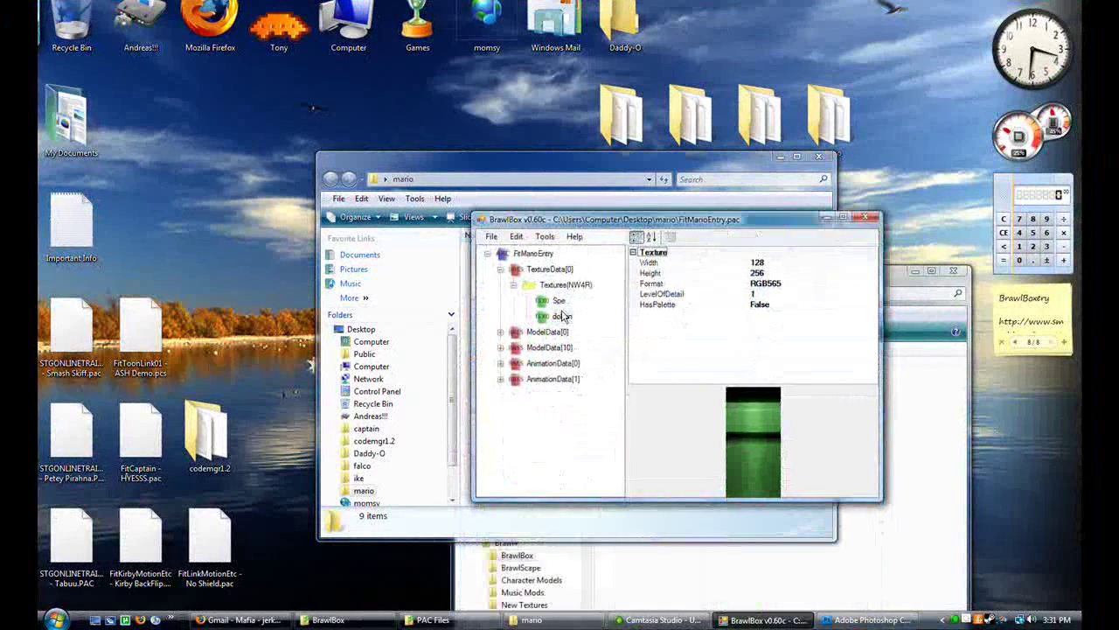
- Replace the dokan texture with the edited red image, check its preview, then collapse the tree
{"action": "right_click", "coordinate": [557, 319]}
{"action": "left_click", "coordinate": [587, 335]}
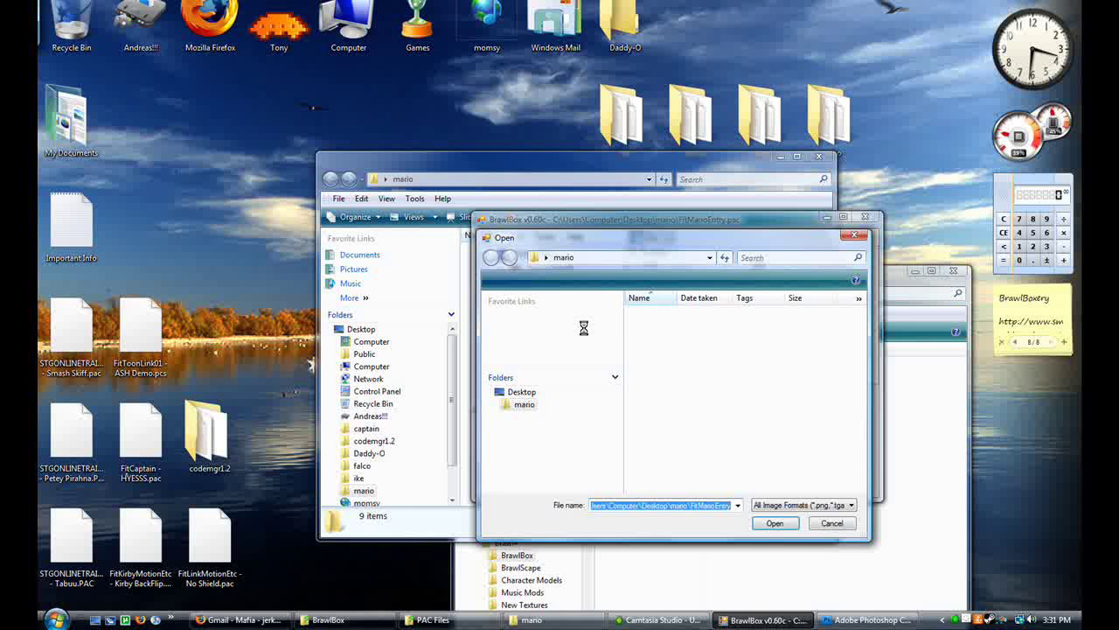
{"action": "double_click", "coordinate": [667, 329]}
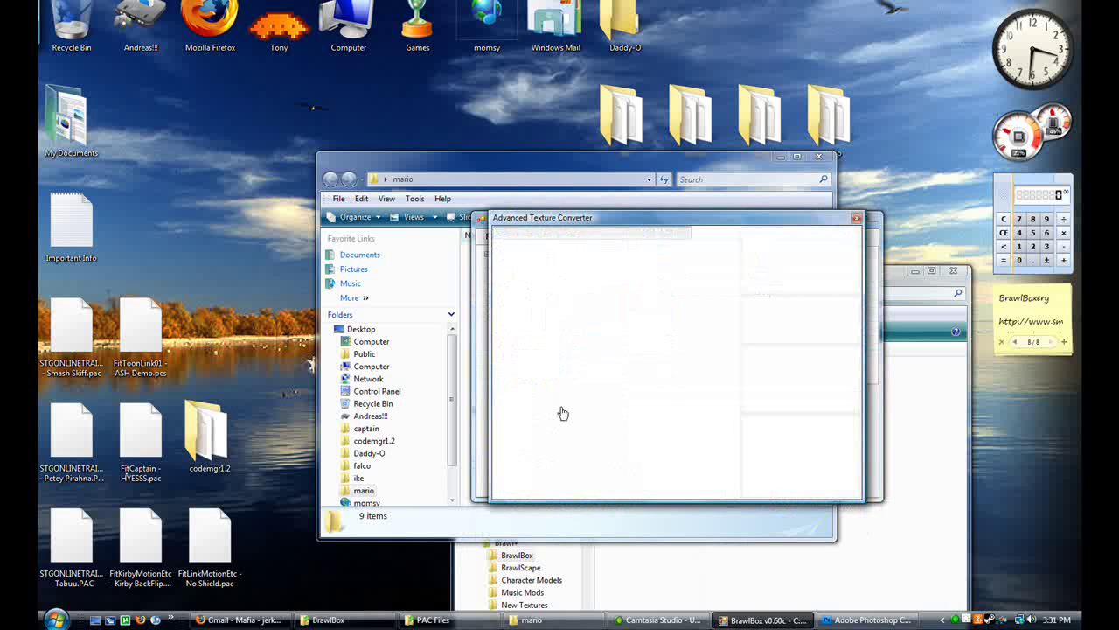
{"action": "left_click", "coordinate": [774, 486]}
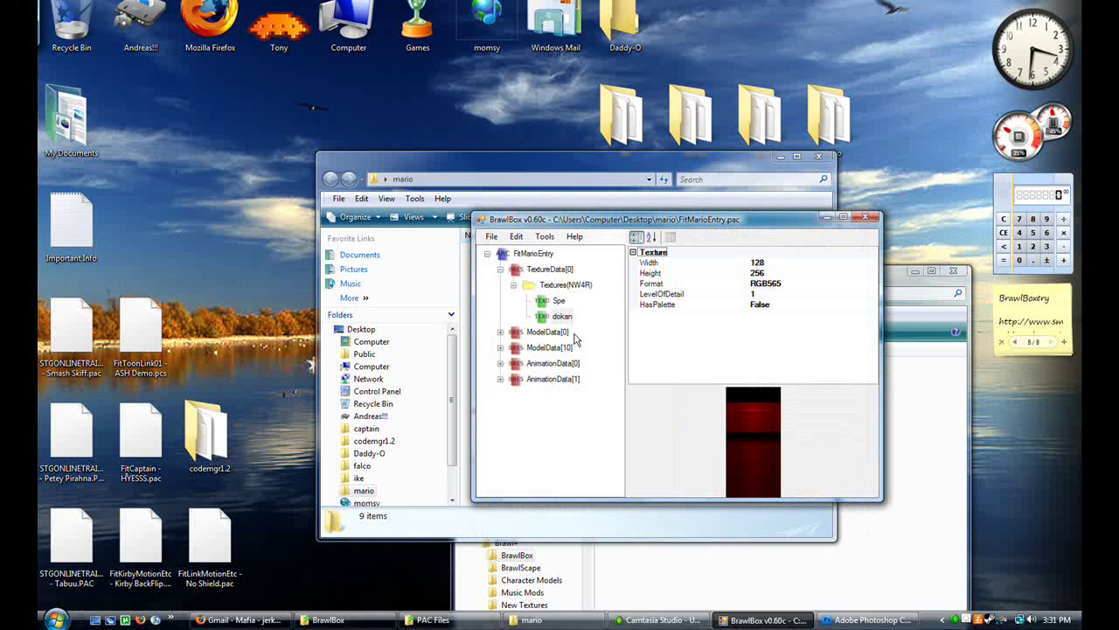
{"action": "left_click", "coordinate": [557, 301]}
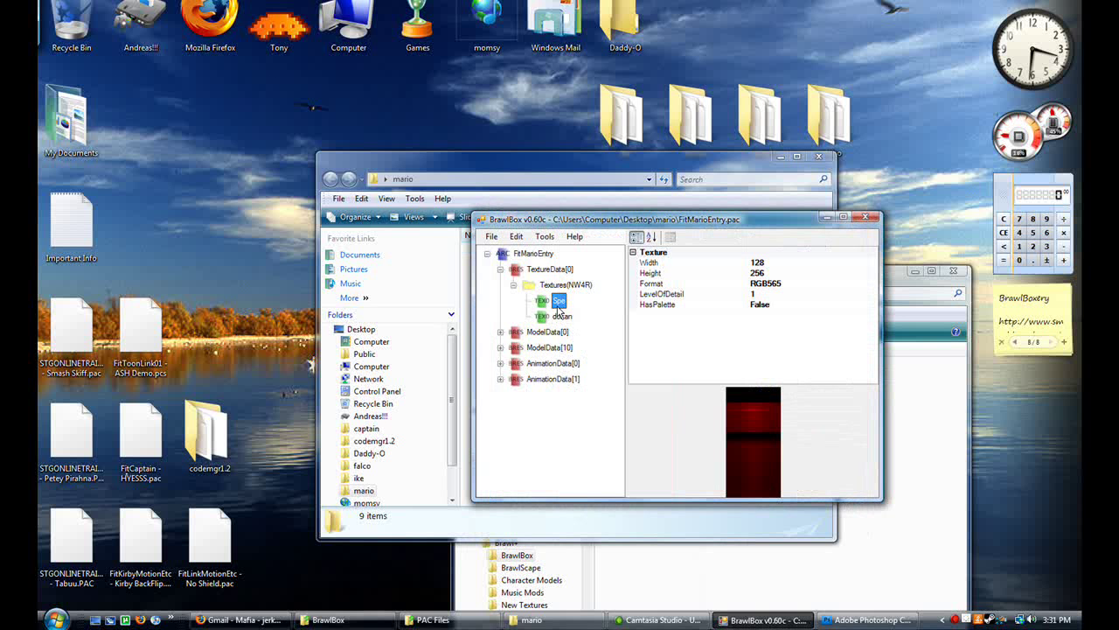
{"action": "left_click", "coordinate": [559, 315]}
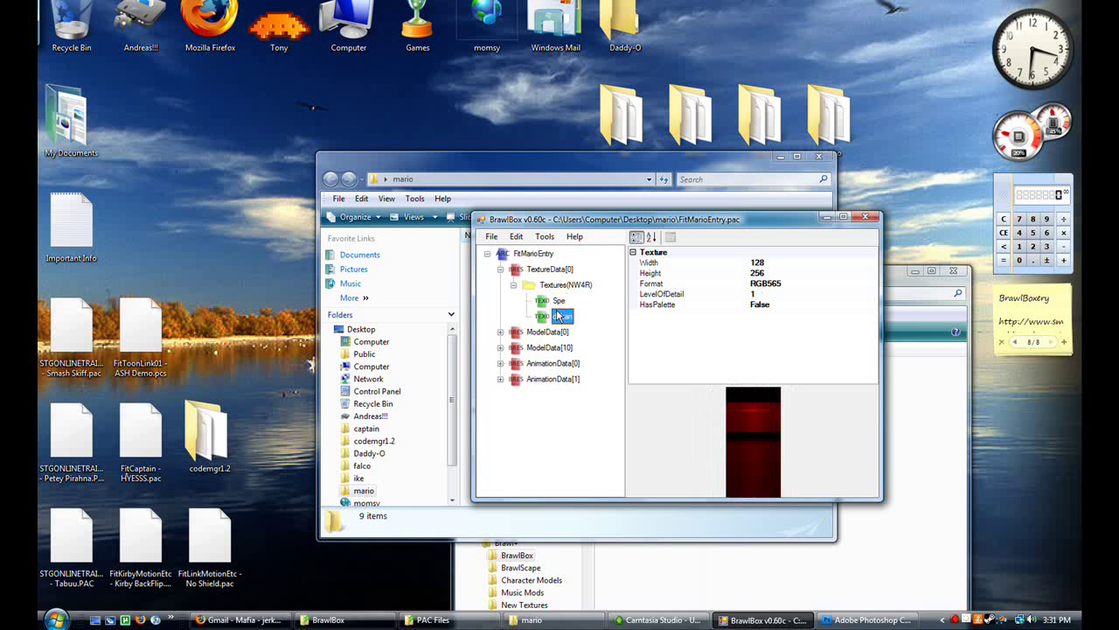
{"action": "left_click", "coordinate": [514, 287]}
{"action": "left_click", "coordinate": [501, 270]}
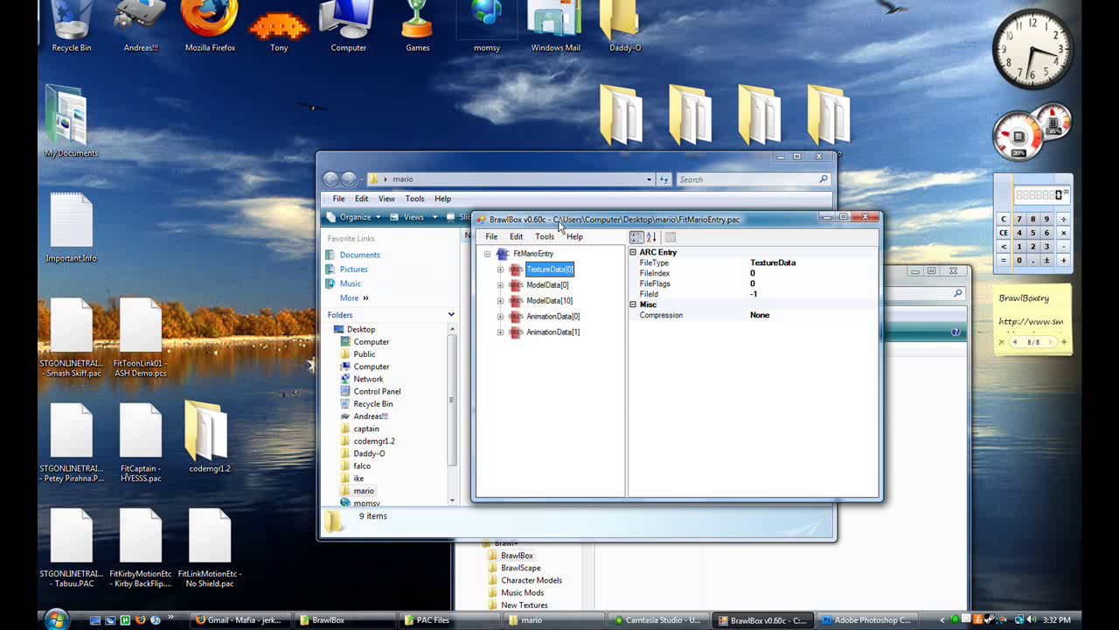
- Launch another BrawlBox from the Brawl+ > BrawlBox folder and place it centre-right
{"action": "left_click_drag", "start_coordinate": [560, 225], "coordinate": [245, 235]}
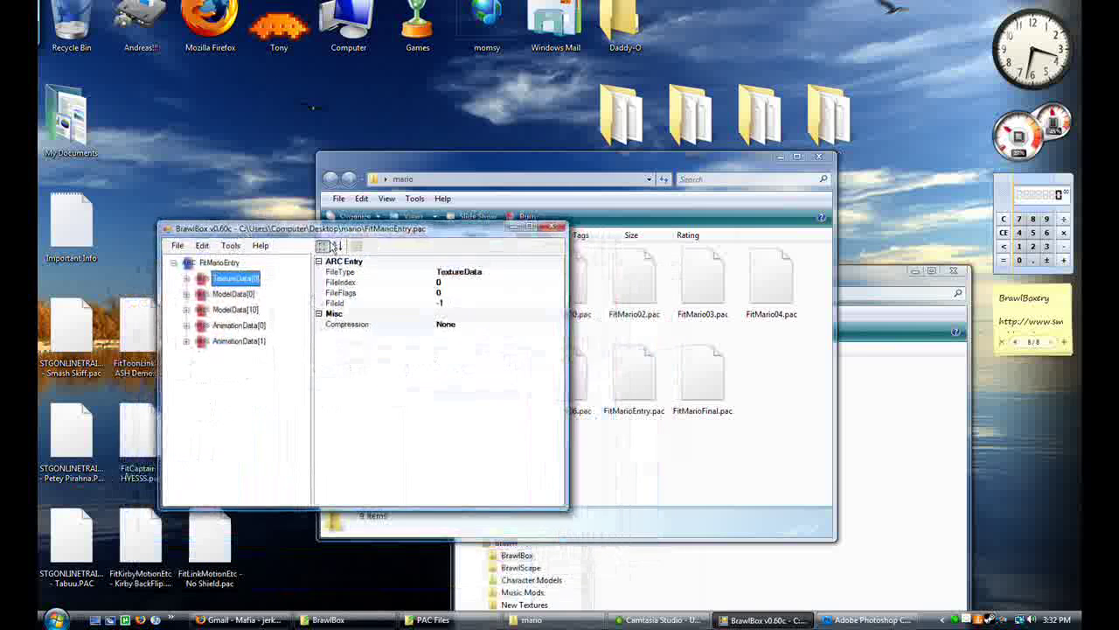
{"action": "left_click", "coordinate": [874, 390]}
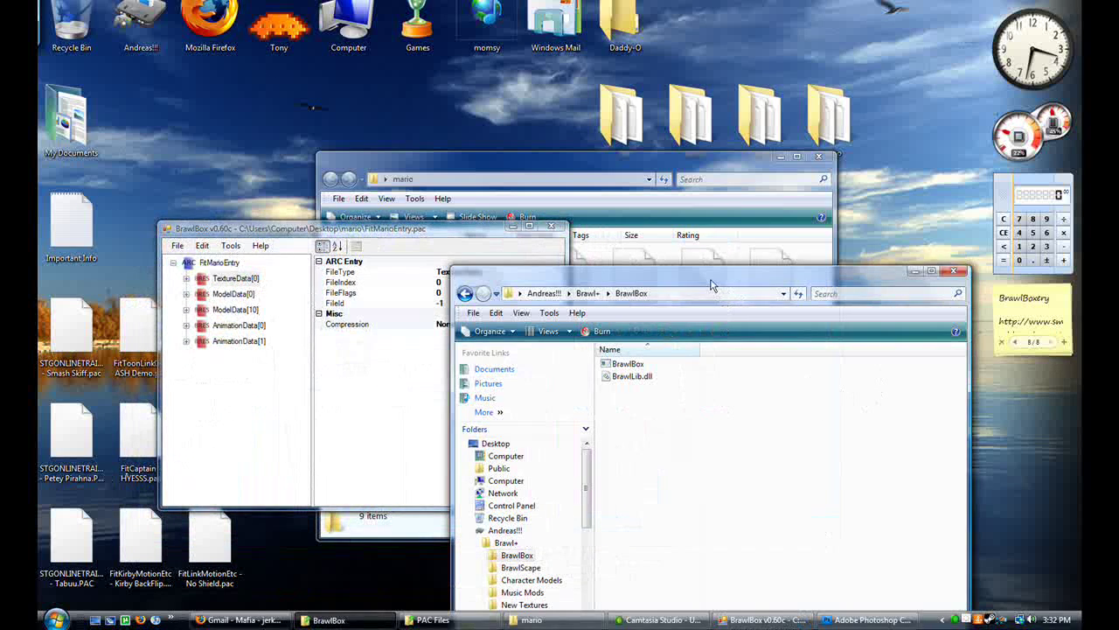
{"action": "left_click_drag", "start_coordinate": [711, 285], "coordinate": [753, 238]}
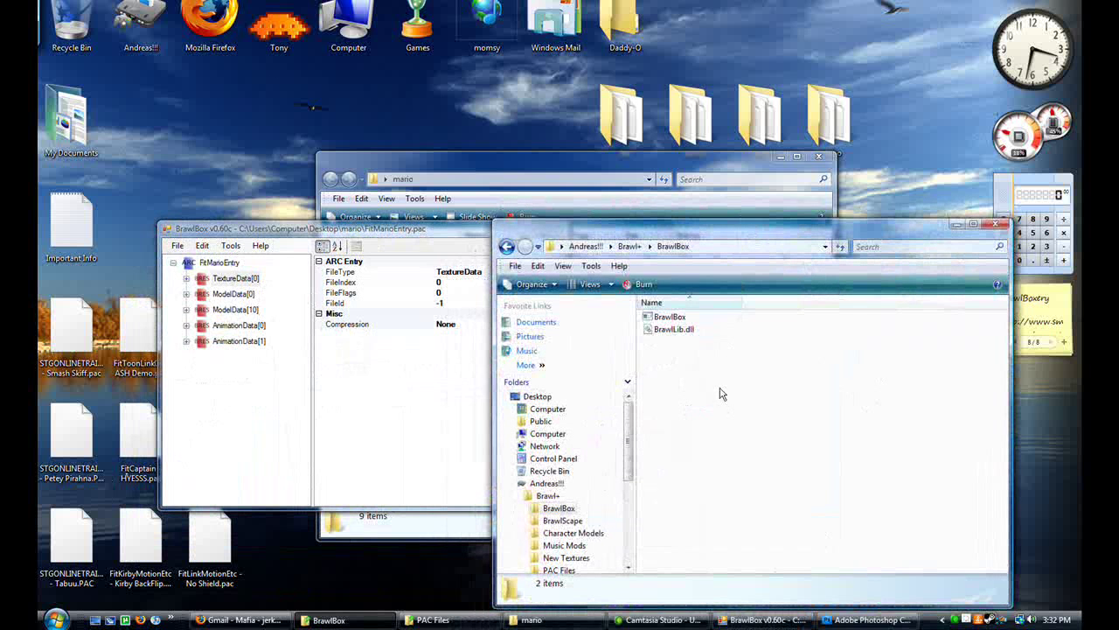
{"action": "left_click", "coordinate": [679, 319]}
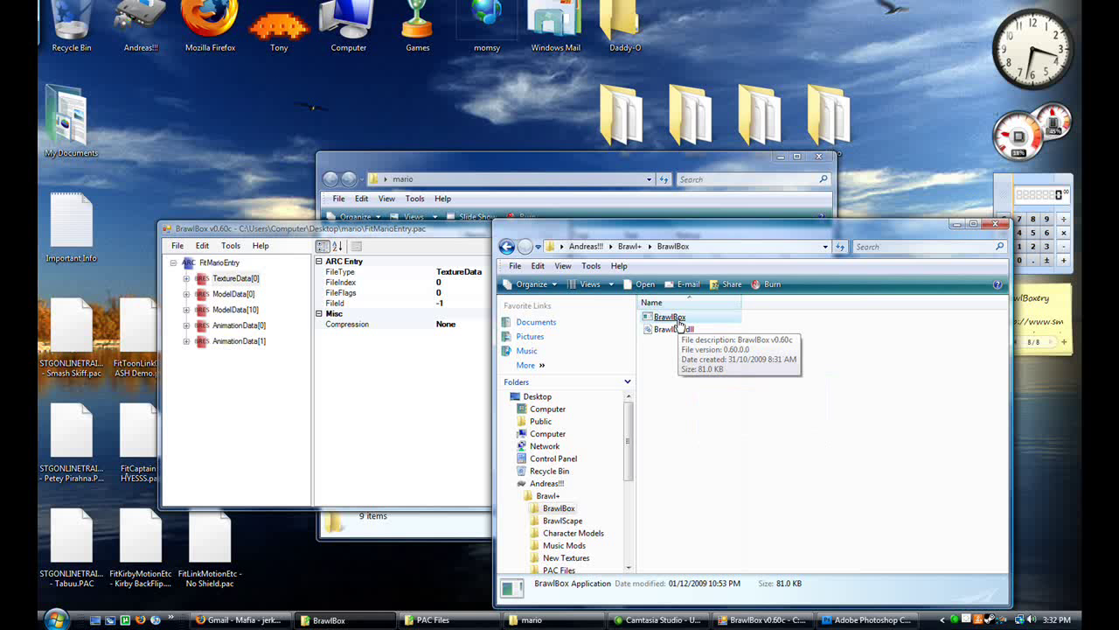
{"action": "double_click", "coordinate": [679, 320]}
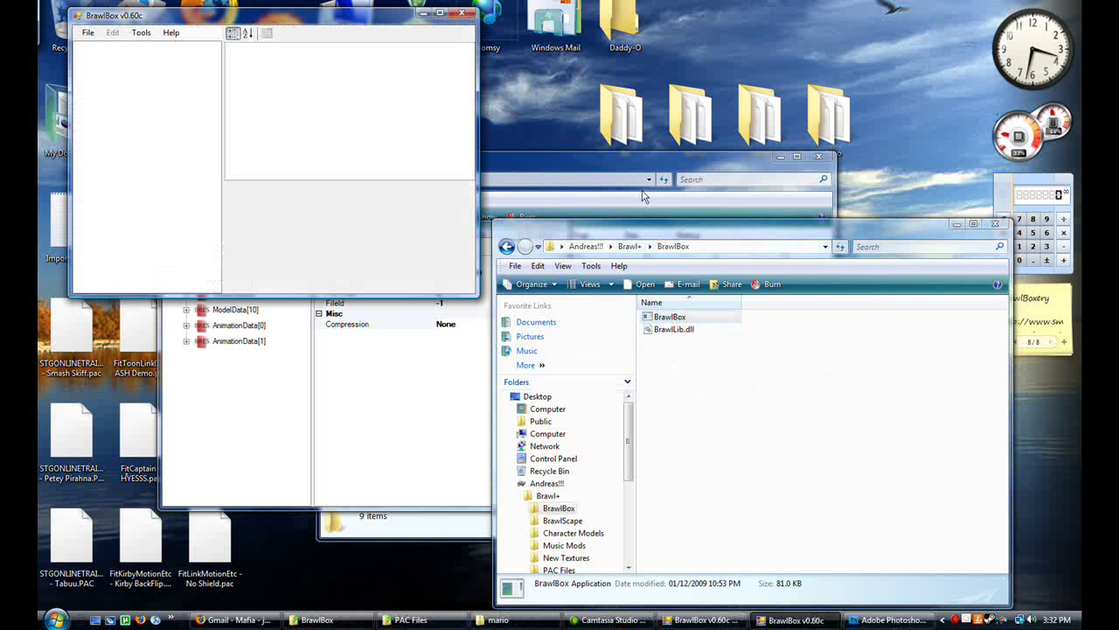
{"action": "left_click_drag", "start_coordinate": [314, 21], "coordinate": [733, 243]}
- Open FitSamusEntry.pac from the samus folder through File > Open in the new window
{"action": "left_click", "coordinate": [513, 247]}
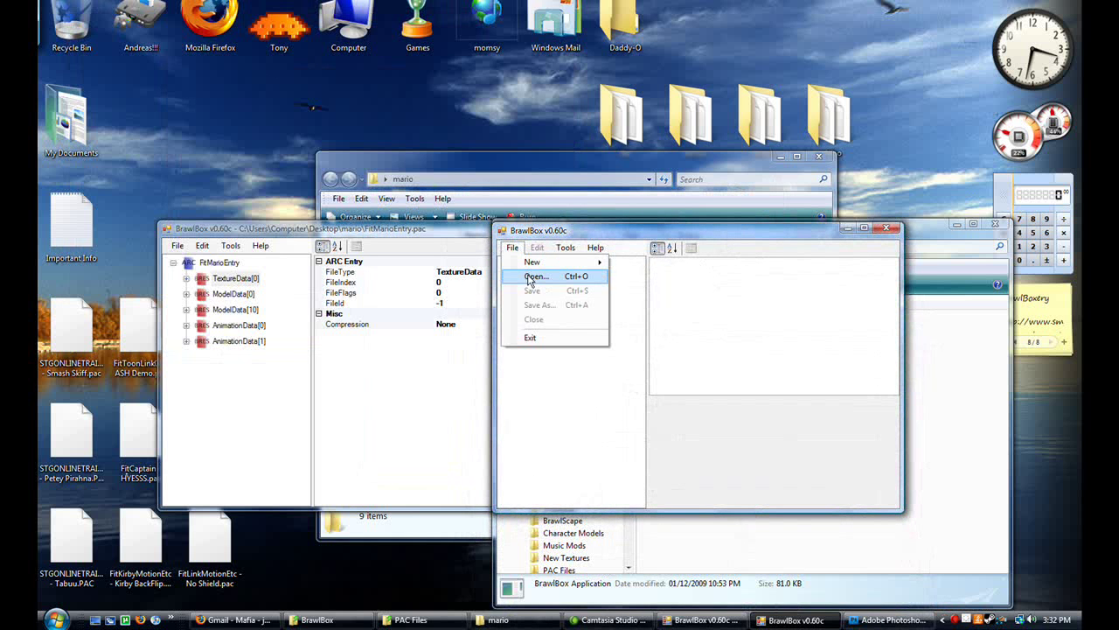
{"action": "left_click", "coordinate": [530, 276]}
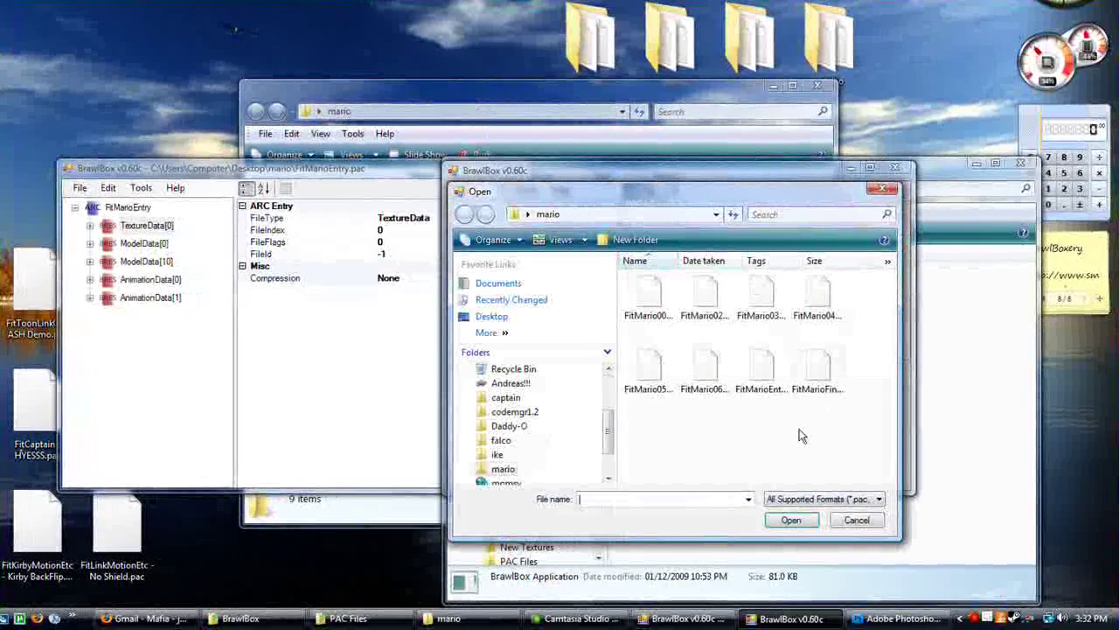
{"action": "left_click", "coordinate": [527, 214]}
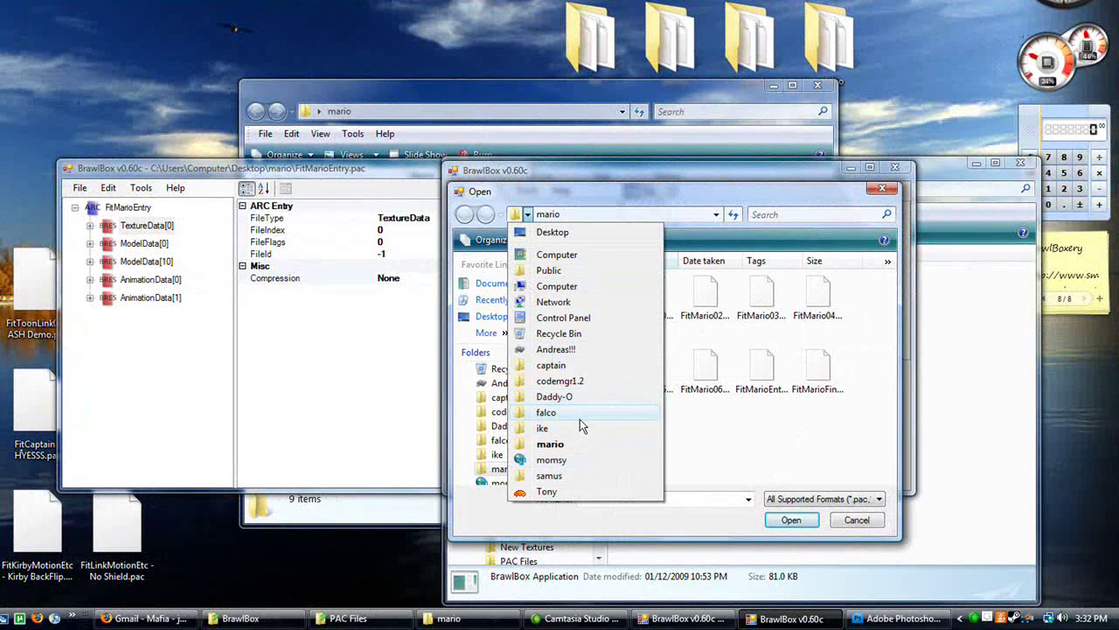
{"action": "left_click", "coordinate": [550, 475]}
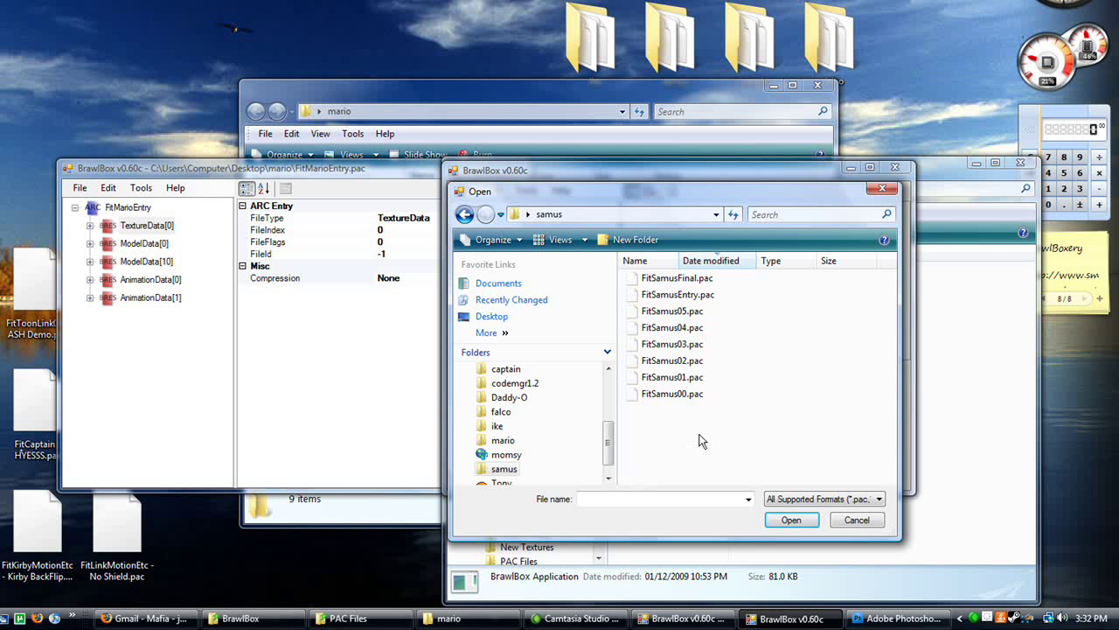
{"action": "left_click", "coordinate": [717, 314]}
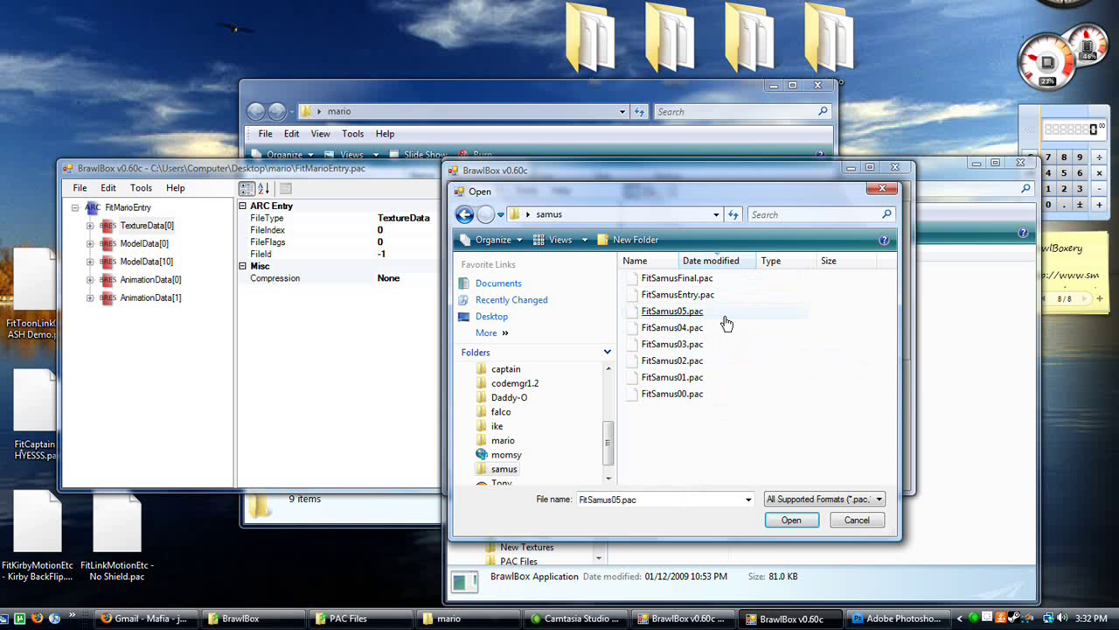
{"action": "double_click", "coordinate": [727, 296]}
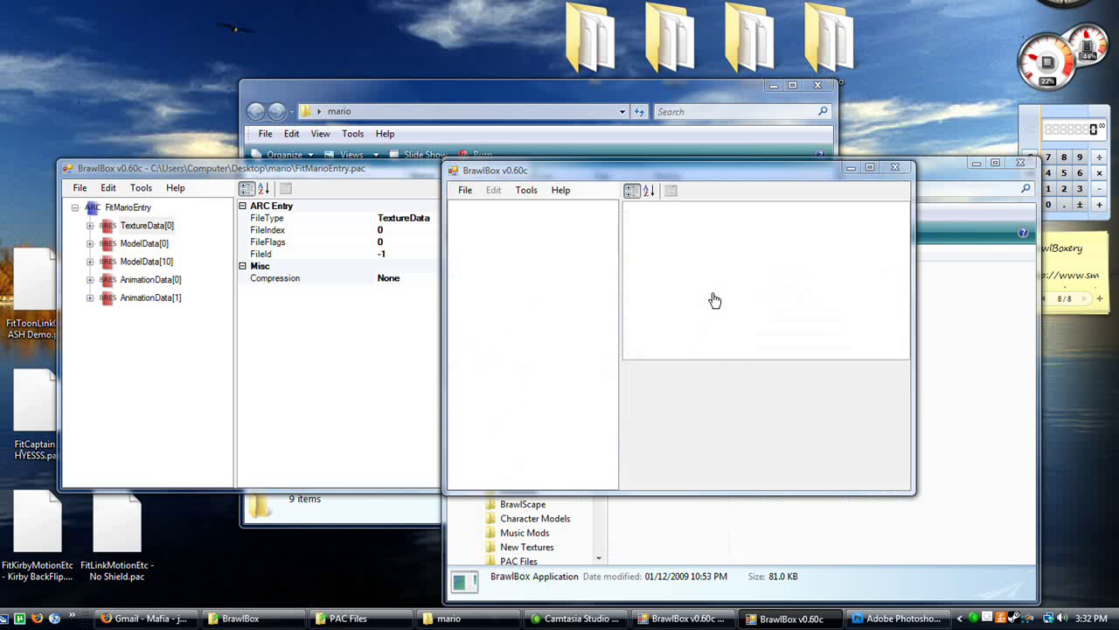
{"action": "mouse_move", "coordinate": [677, 175]}
{"action": "left_mouse_down"}
{"action": "mouse_move", "coordinate": [777, 208]}
{"action": "mouse_move", "coordinate": [678, 176]}
{"action": "left_mouse_up"}
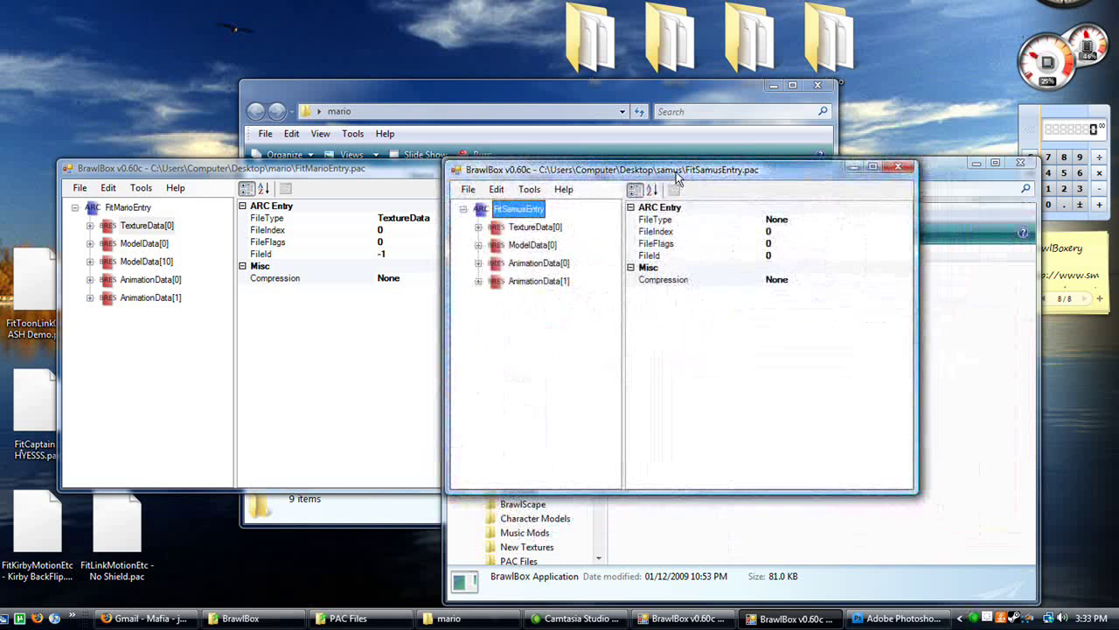
- Export Samus's WpnSamusTransportation teleporter model as an .mdl0 file
{"action": "left_click", "coordinate": [478, 245]}
{"action": "left_click", "coordinate": [493, 264]}
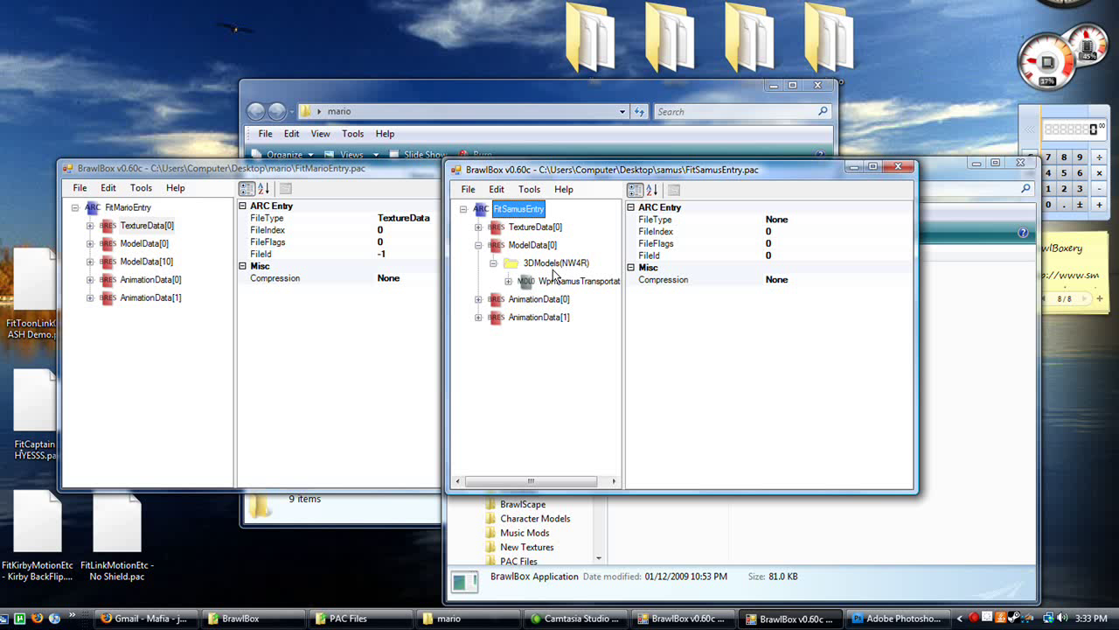
{"action": "left_click", "coordinate": [552, 285]}
{"action": "right_click", "coordinate": [561, 282]}
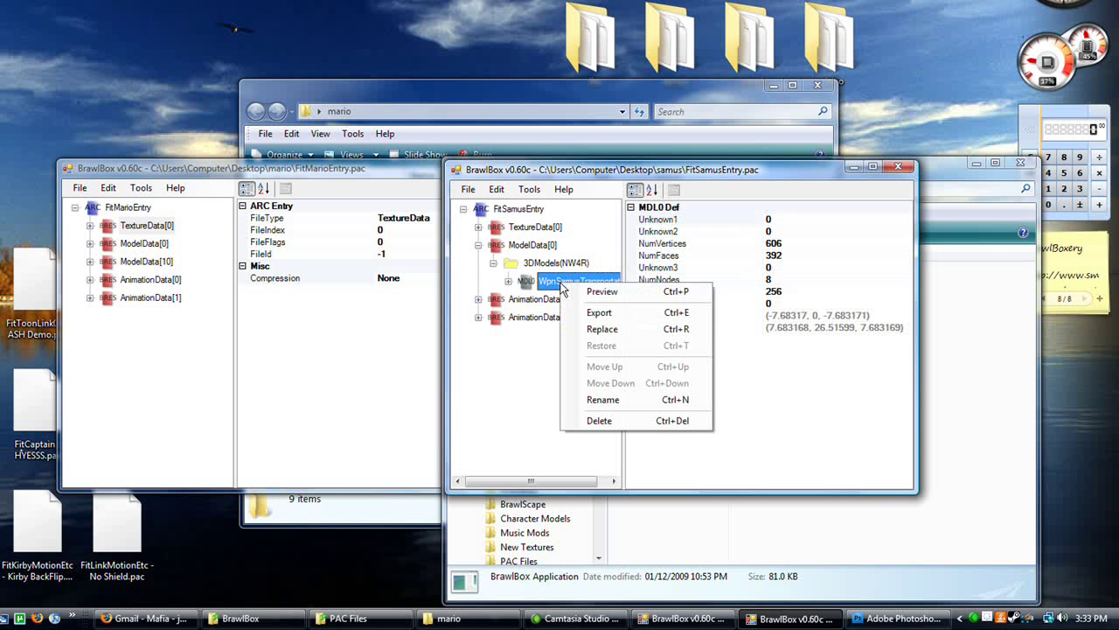
{"action": "left_click", "coordinate": [622, 318]}
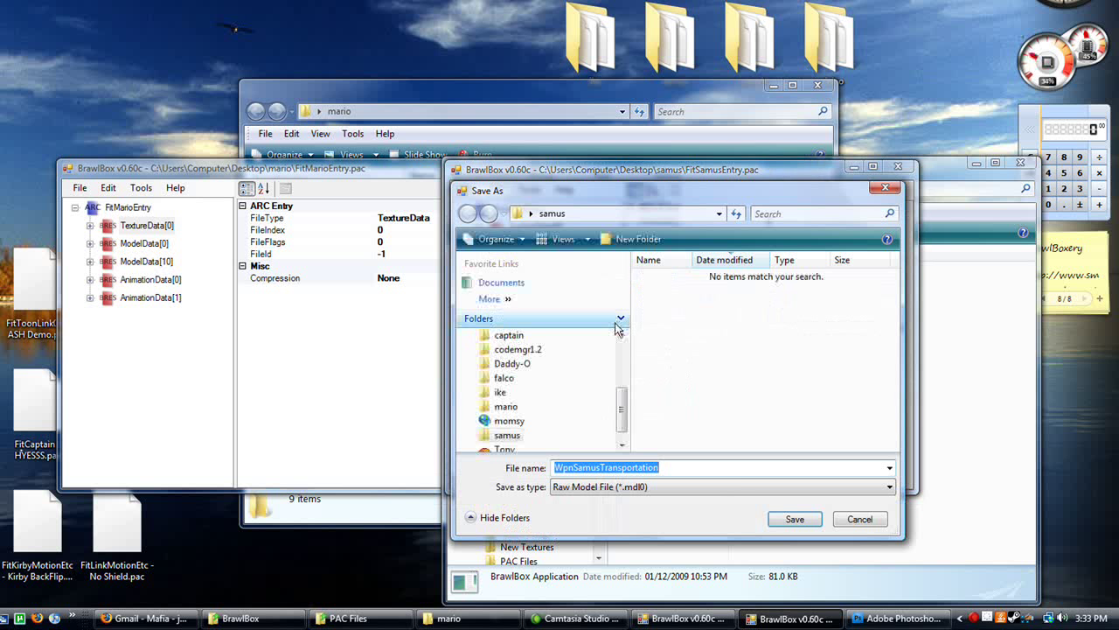
{"action": "left_click", "coordinate": [794, 523]}
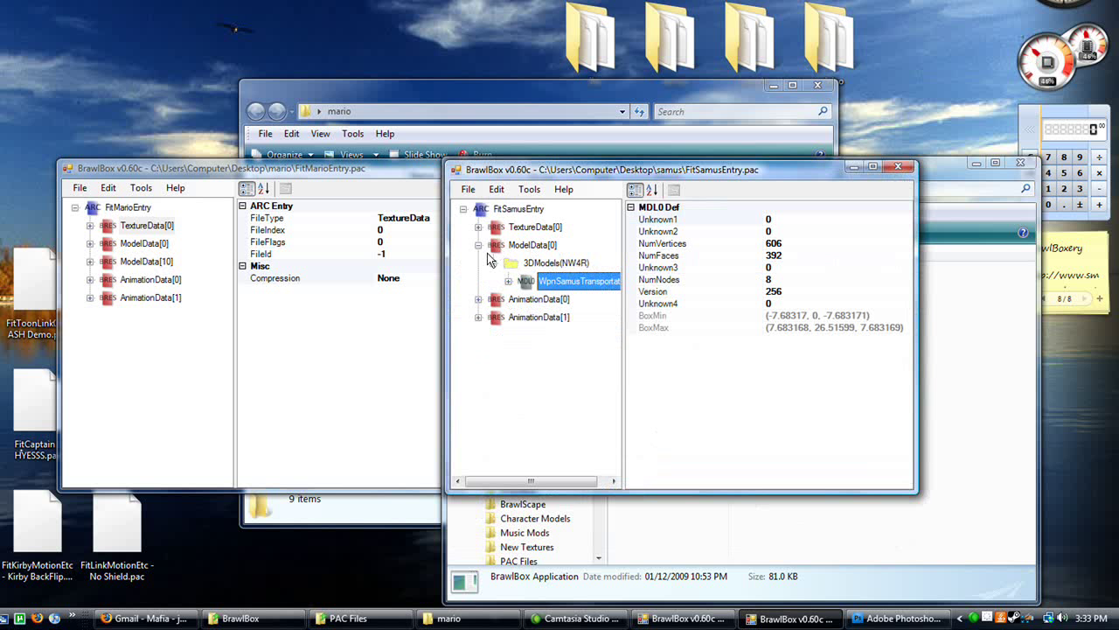
- Preview Samus's Body02, Glass01 and Body01 textures under TextureData[0]
{"action": "left_click", "coordinate": [479, 227]}
{"action": "left_click", "coordinate": [551, 281]}
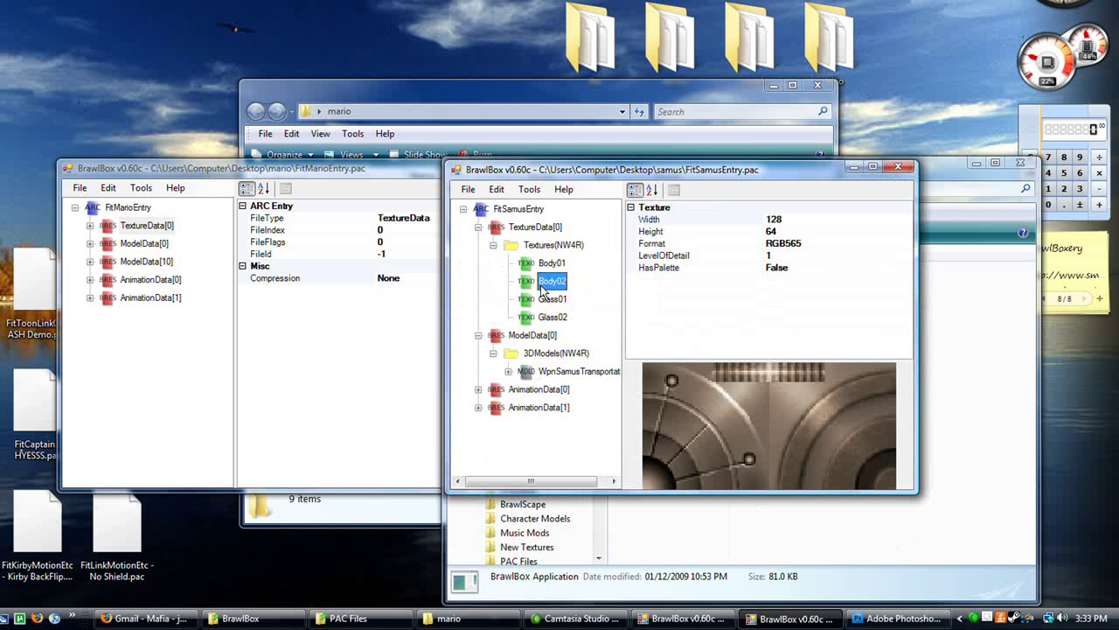
{"action": "left_click", "coordinate": [545, 300]}
{"action": "left_click", "coordinate": [551, 263]}
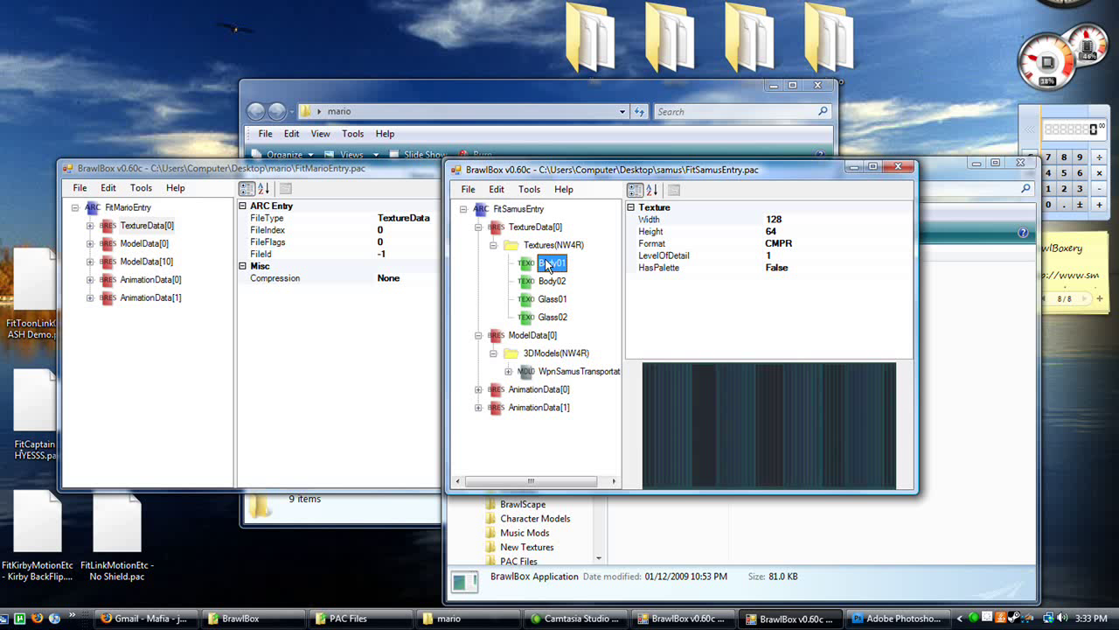
{"action": "left_click", "coordinate": [494, 245]}
{"action": "left_click", "coordinate": [495, 229]}
{"action": "right_click", "coordinate": [492, 231]}
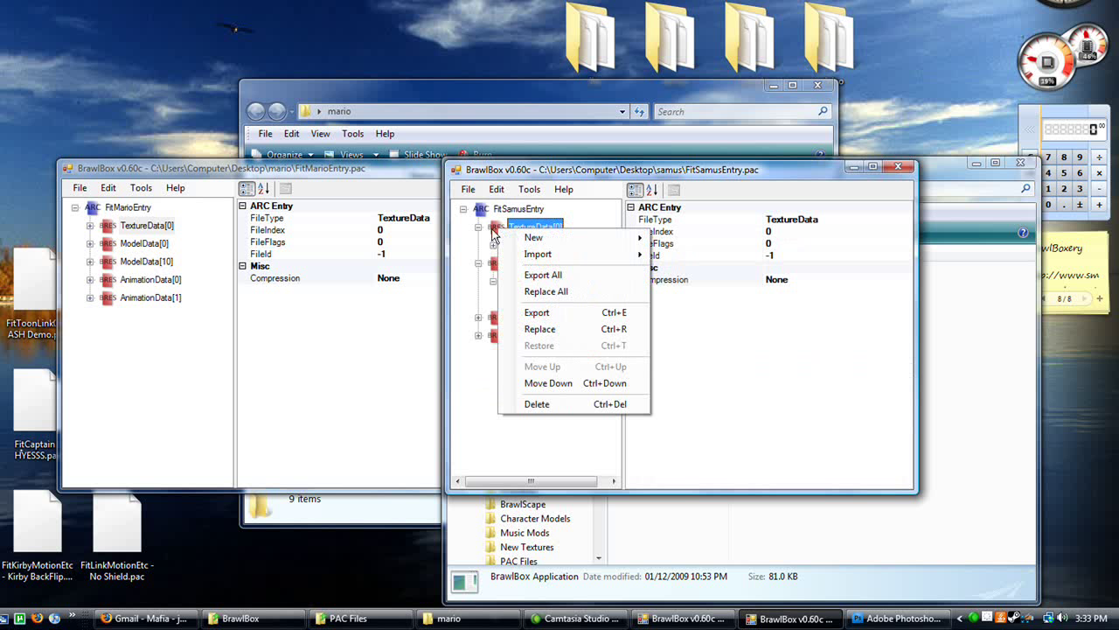
{"action": "left_click", "coordinate": [470, 258]}
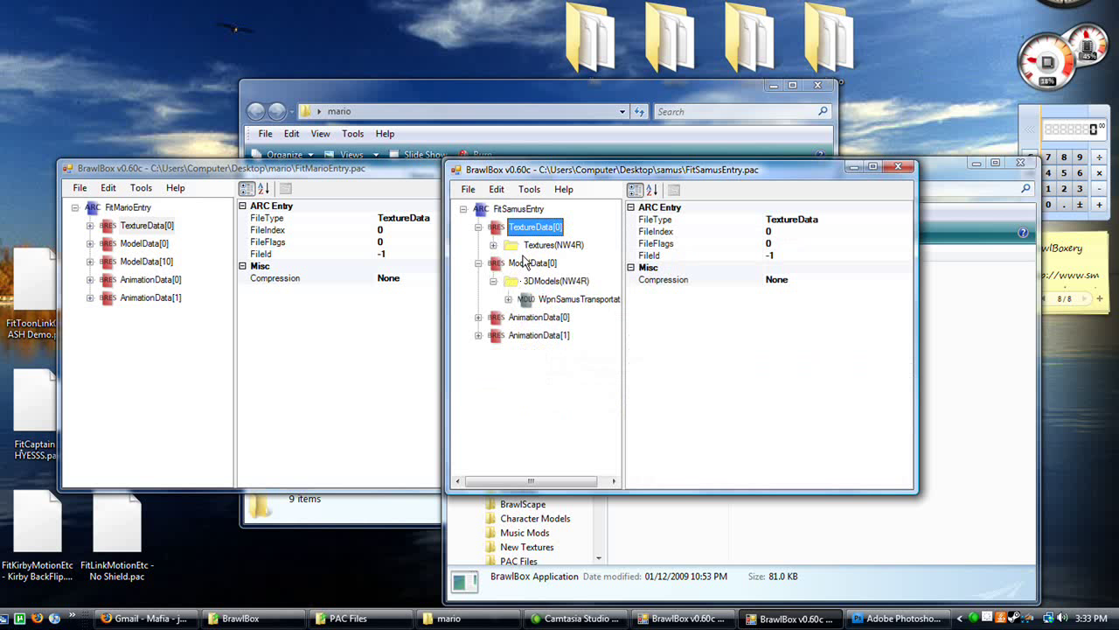
- Export TextureData[0] and ModelData[0] as TextureData[0].brres and ModelData[0].brres in the samus folder
{"action": "right_click", "coordinate": [519, 264]}
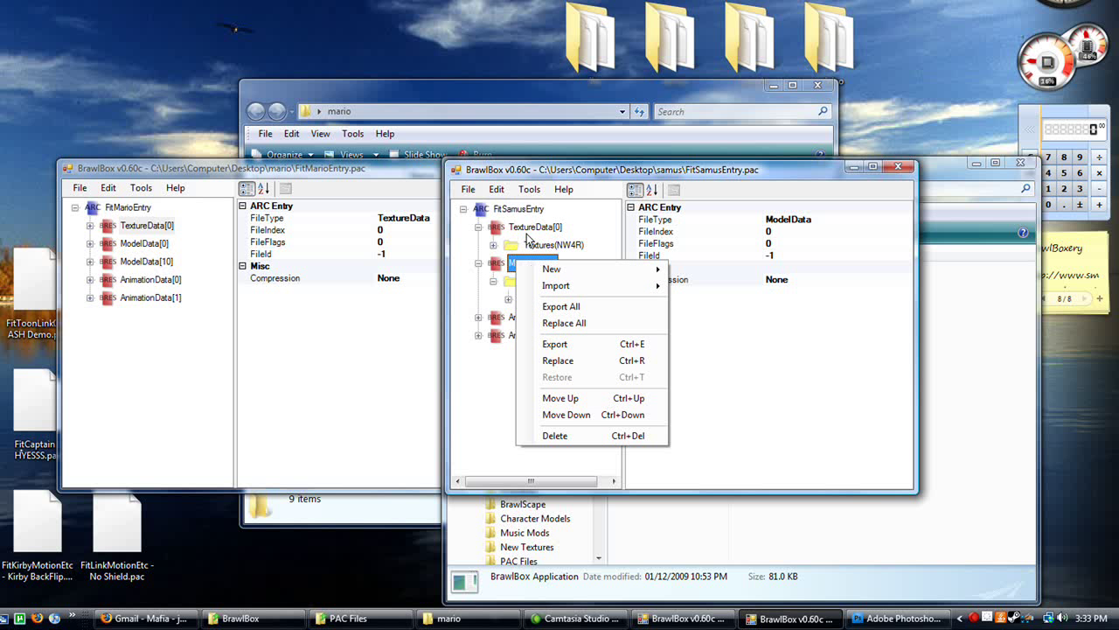
{"action": "right_click", "coordinate": [528, 229]}
{"action": "left_click", "coordinate": [573, 320]}
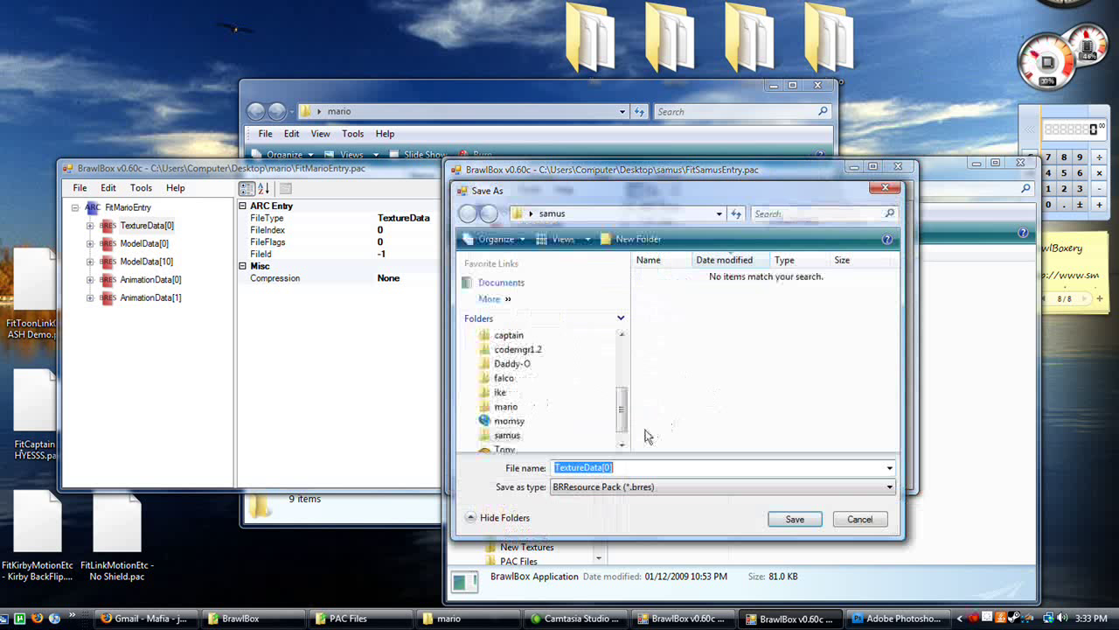
{"action": "left_click", "coordinate": [797, 525]}
{"action": "right_click", "coordinate": [512, 262]}
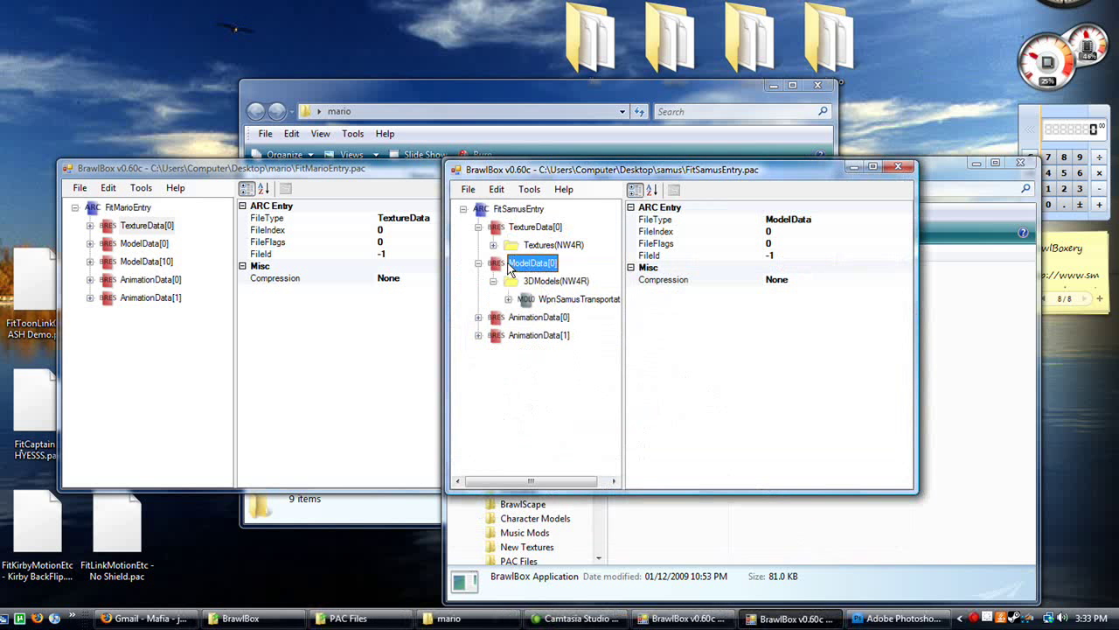
{"action": "left_click", "coordinate": [555, 349]}
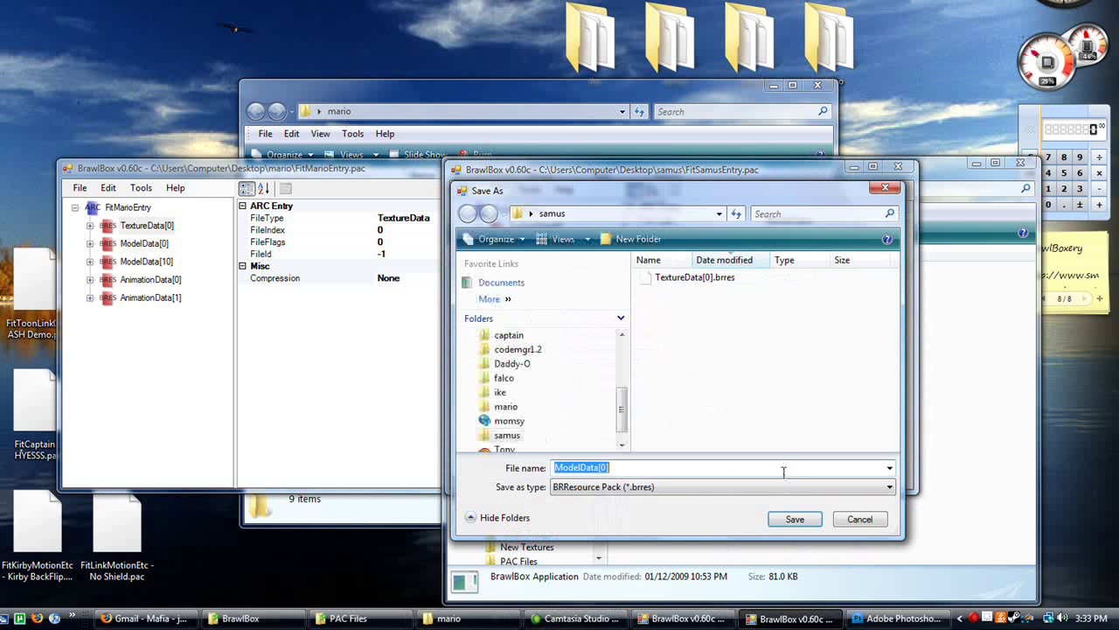
{"action": "left_click", "coordinate": [791, 520]}
- Replace Mario's ModelData[0] with Samus's ModelData[0].brres
{"action": "left_click", "coordinate": [179, 379]}
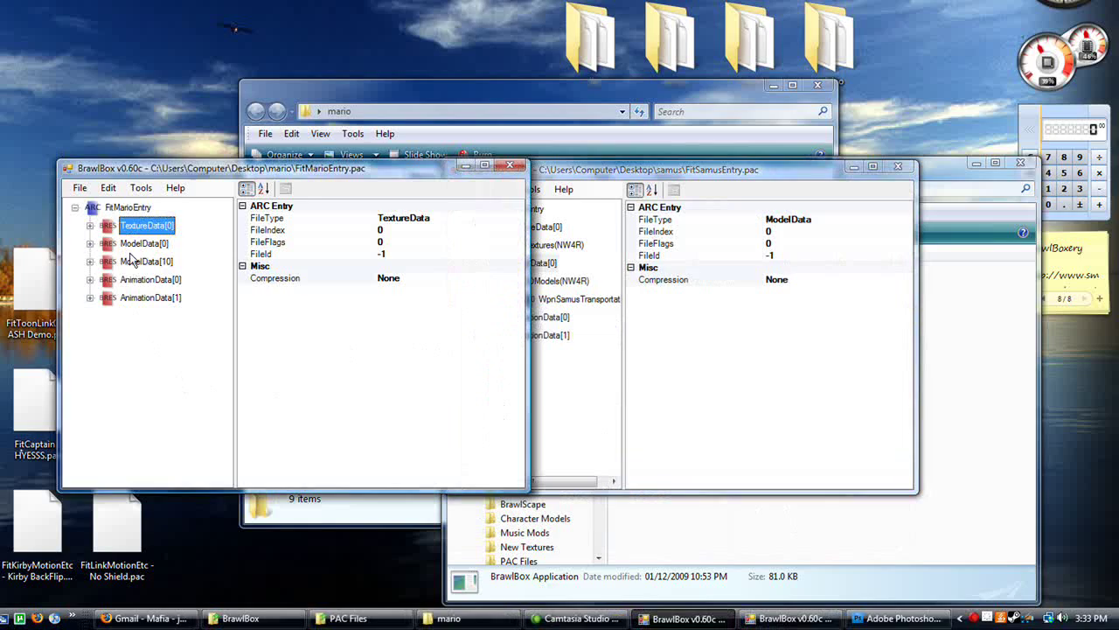
{"action": "left_click", "coordinate": [141, 243]}
{"action": "left_click", "coordinate": [91, 243]}
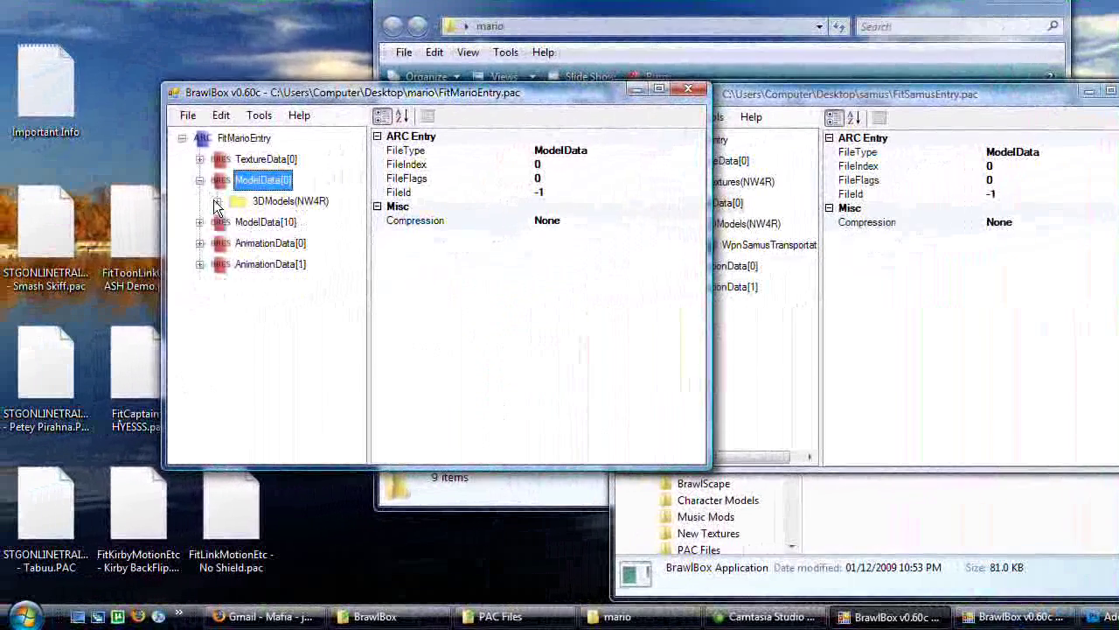
{"action": "left_click", "coordinate": [90, 243]}
{"action": "right_click", "coordinate": [253, 179]}
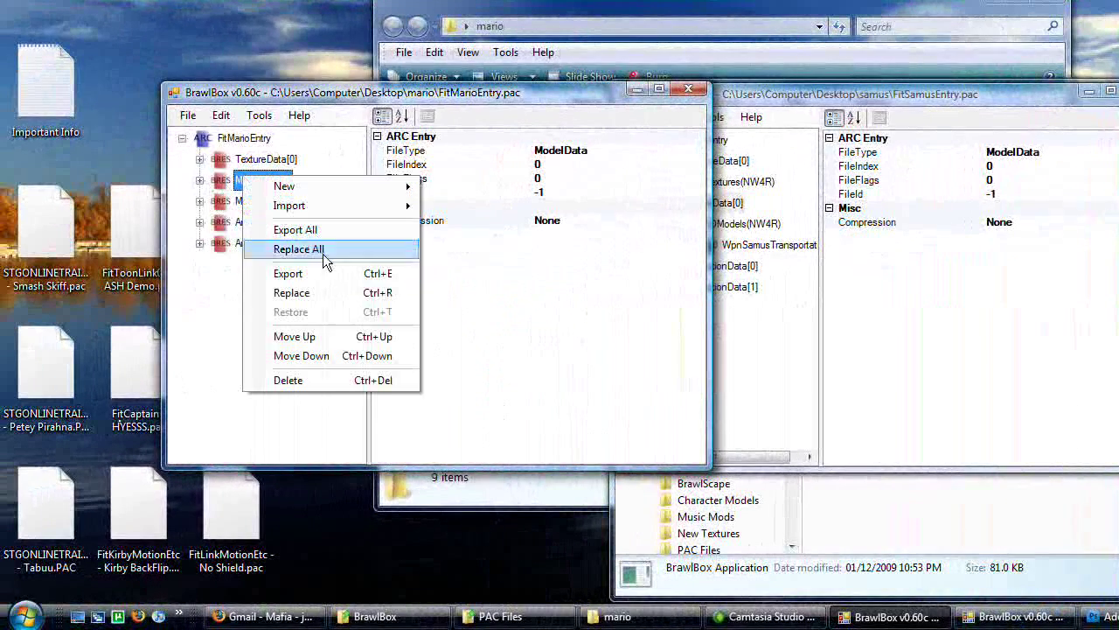
{"action": "left_click", "coordinate": [326, 298]}
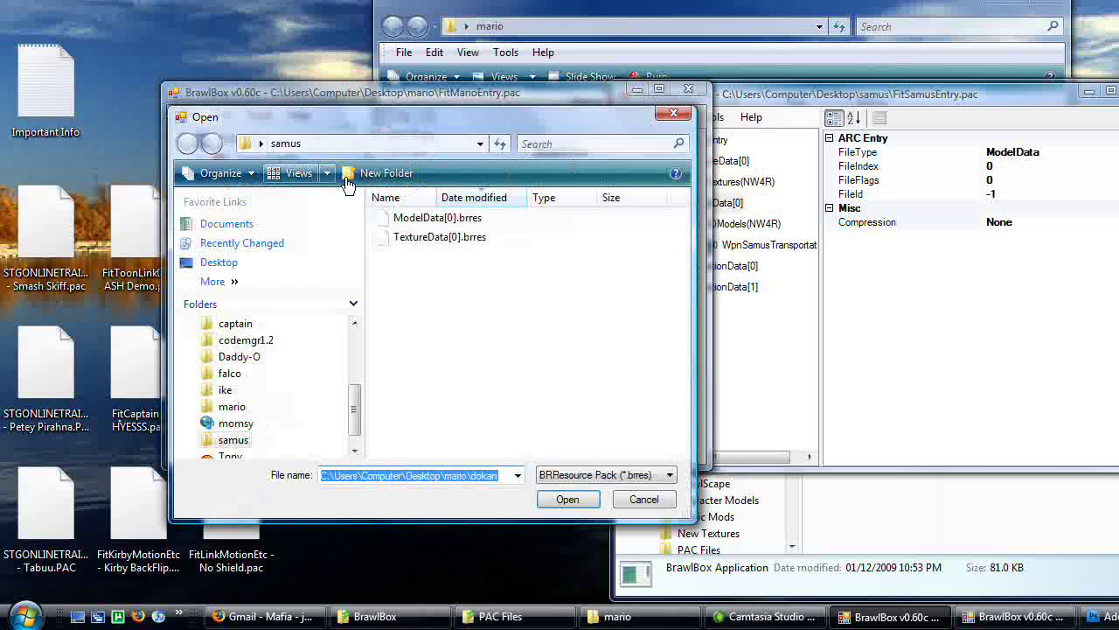
{"action": "left_click_drag", "start_coordinate": [452, 162], "coordinate": [461, 328]}
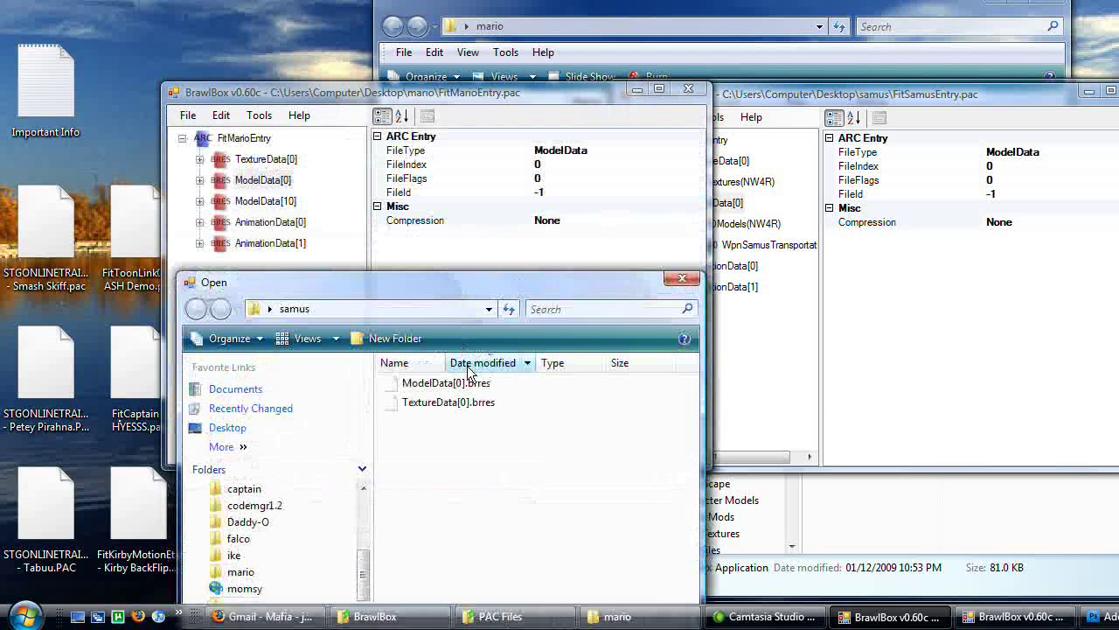
{"action": "double_click", "coordinate": [461, 383]}
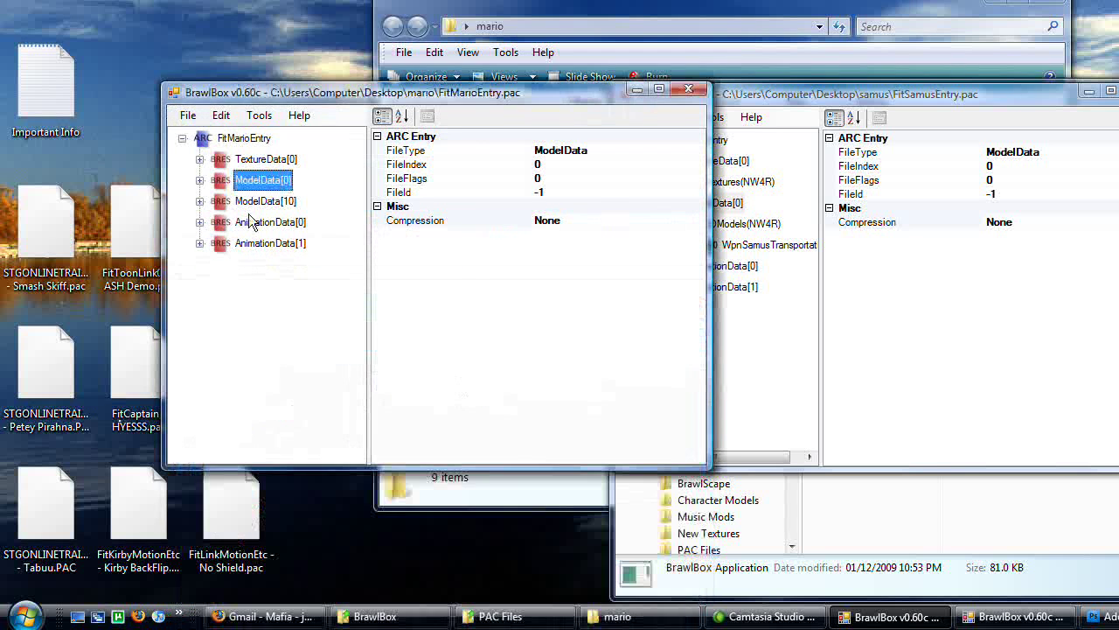
- Replace Mario's TextureData[0] with Samus's TextureData[0].brres
{"action": "right_click", "coordinate": [236, 160]}
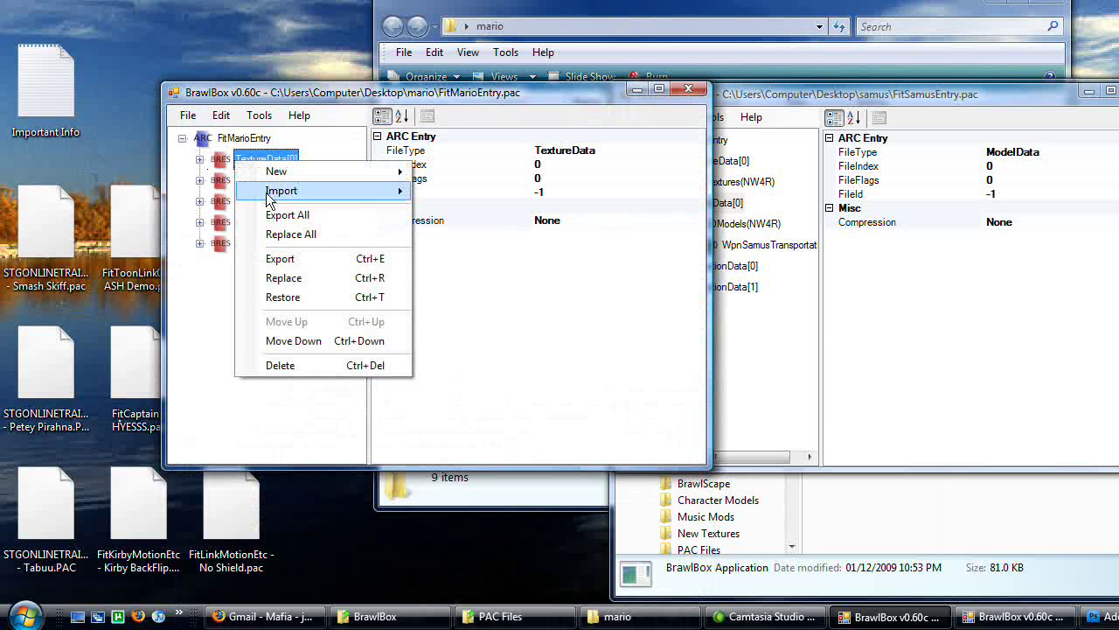
{"action": "left_click", "coordinate": [302, 278]}
{"action": "left_click", "coordinate": [451, 320]}
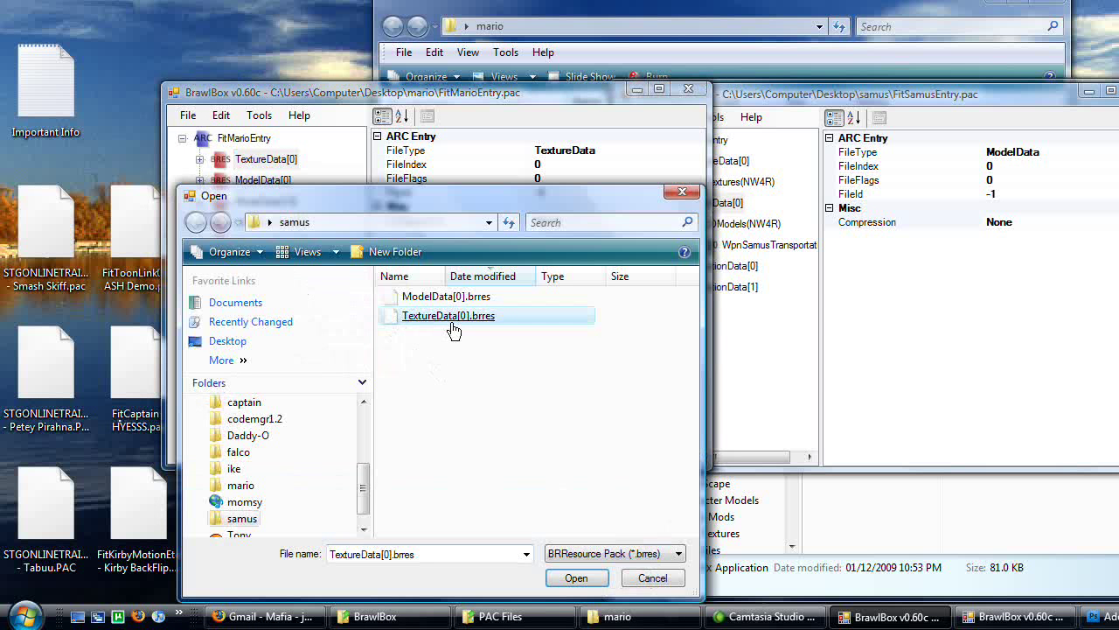
{"action": "double_click", "coordinate": [452, 322]}
- Expand ModelData[0] to confirm the WpnSamusTransportation teleporter model is imported
{"action": "left_click", "coordinate": [200, 180]}
{"action": "left_click", "coordinate": [216, 201]}
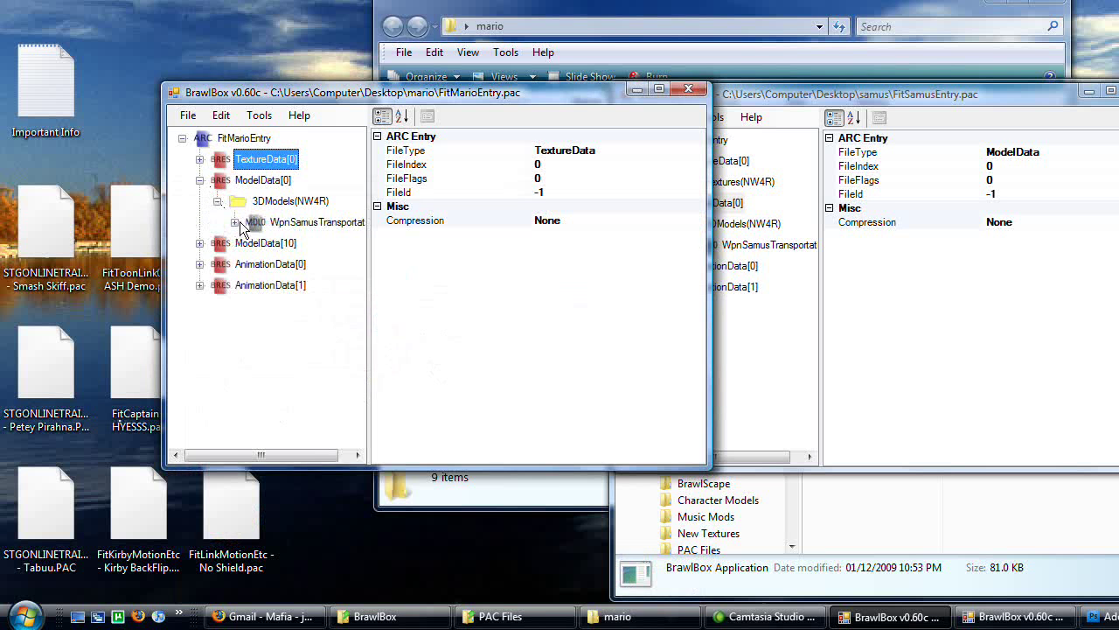
{"action": "left_click", "coordinate": [259, 223]}
{"action": "left_click", "coordinate": [234, 223]}
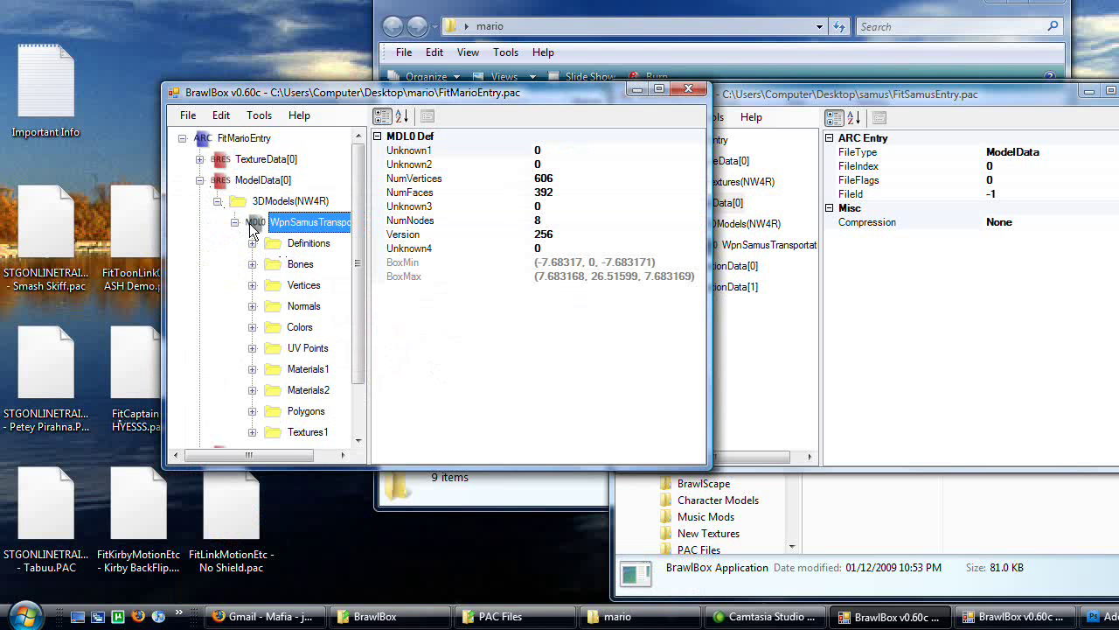
{"action": "left_click", "coordinate": [235, 222]}
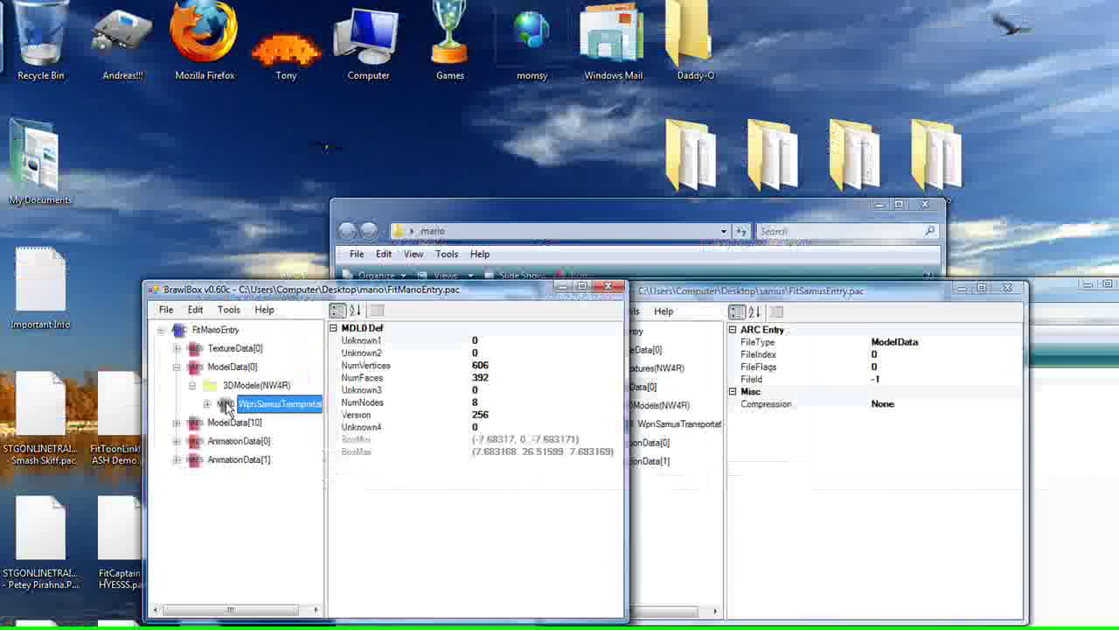
- Preview the WpnSamusTransportation model in 3D and rotate it for inspection
{"action": "right_click", "coordinate": [228, 405]}
{"action": "left_click", "coordinate": [293, 411]}
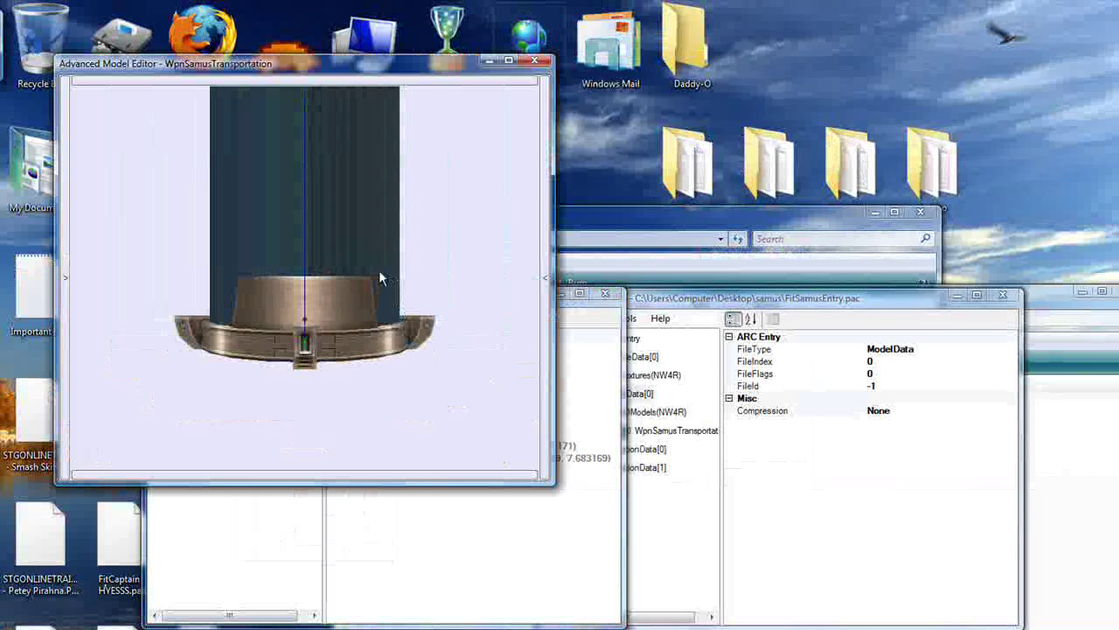
{"action": "left_click_drag", "start_coordinate": [378, 278], "coordinate": [315, 357]}
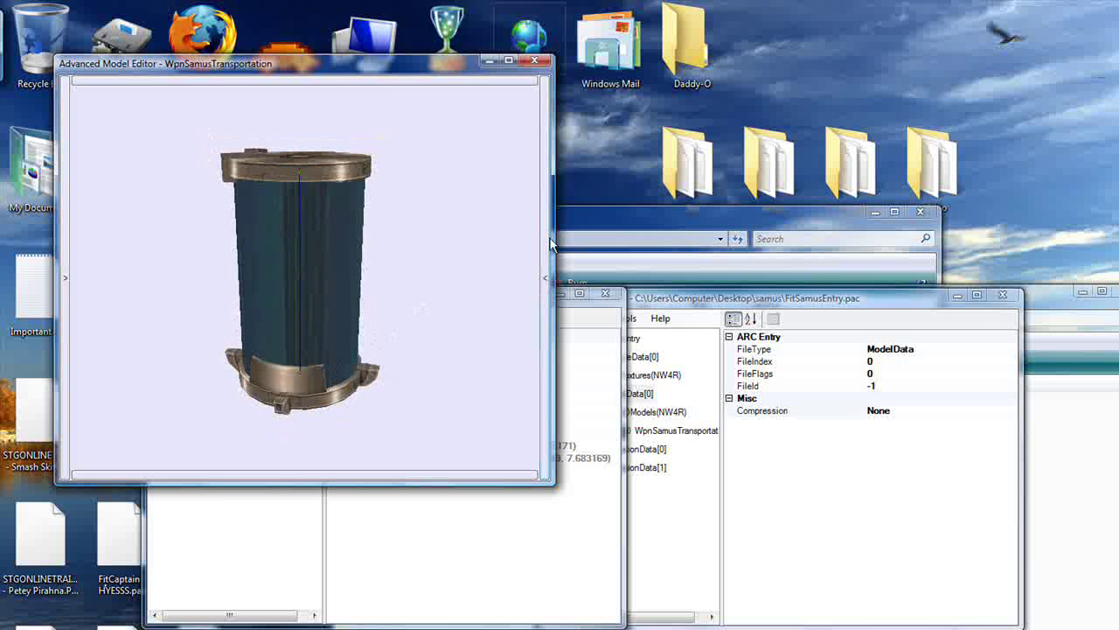
- Play the WpnMarioDokanJ00EntryL animation on the teleporter model
{"action": "left_click", "coordinate": [545, 278]}
{"action": "left_click", "coordinate": [220, 482]}
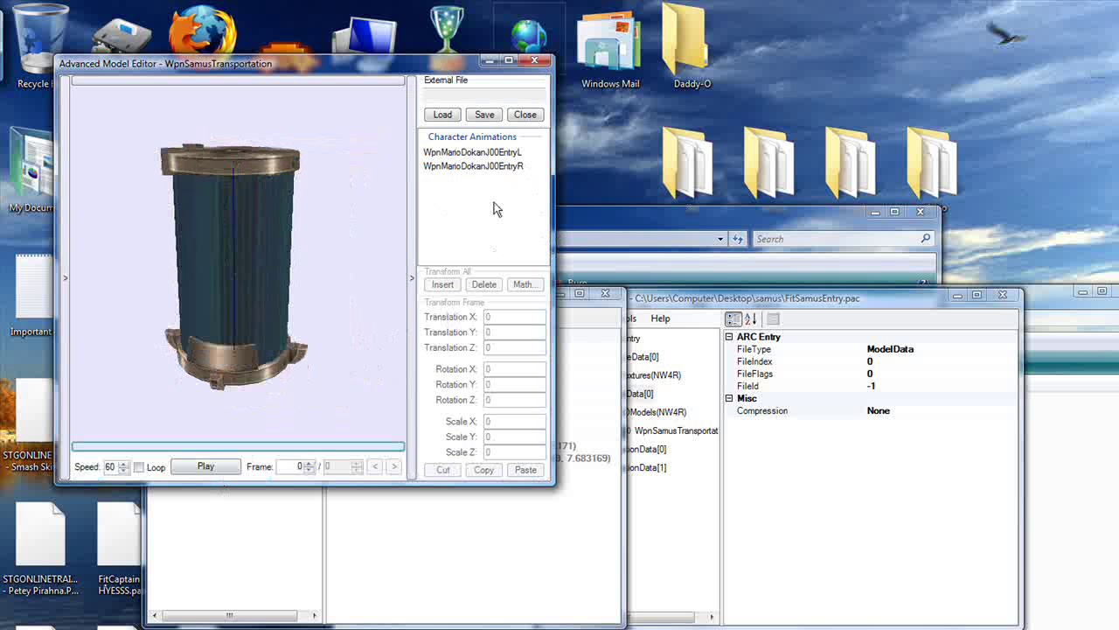
{"action": "left_click", "coordinate": [471, 153]}
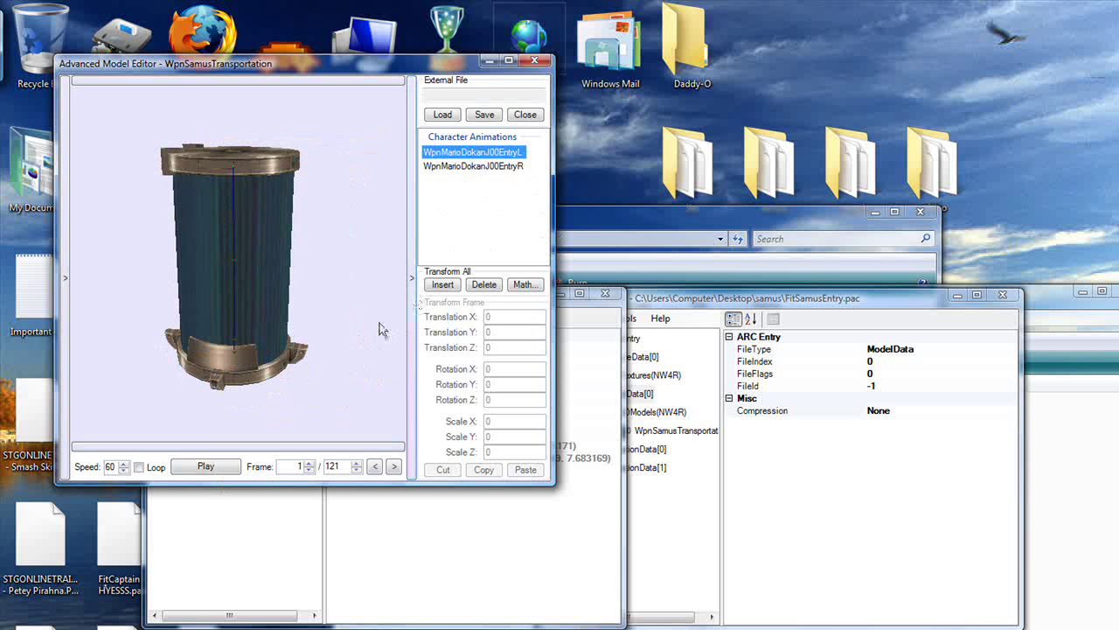
{"action": "left_click", "coordinate": [220, 467]}
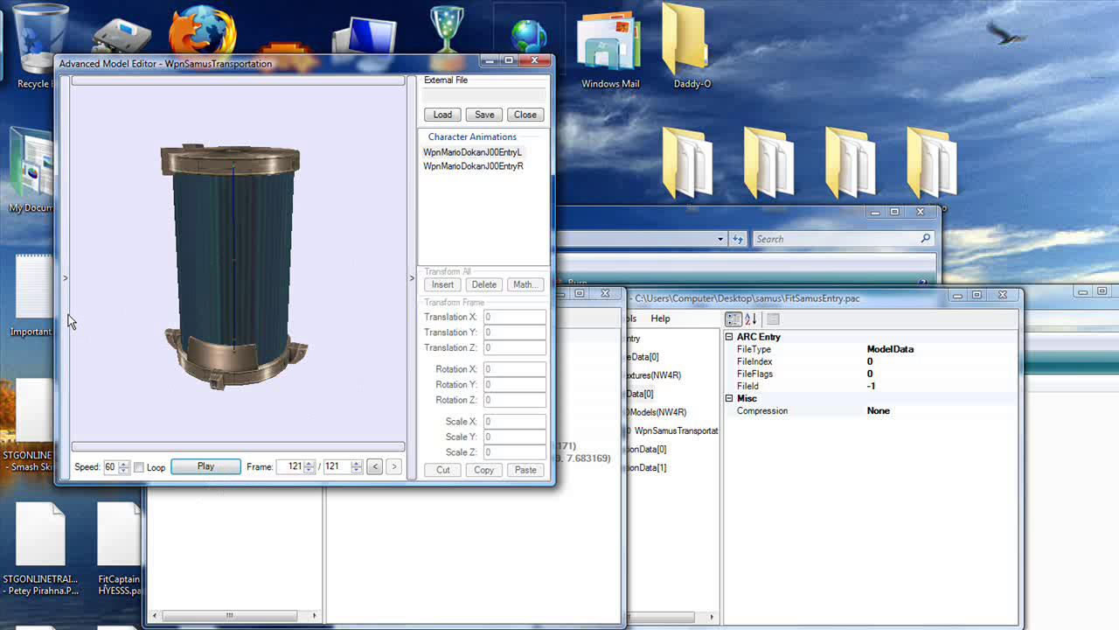
- Show the polygons, bones and textures lists and select several of the model's bones
{"action": "left_click", "coordinate": [66, 320]}
{"action": "left_click", "coordinate": [112, 248]}
{"action": "left_click", "coordinate": [105, 272]}
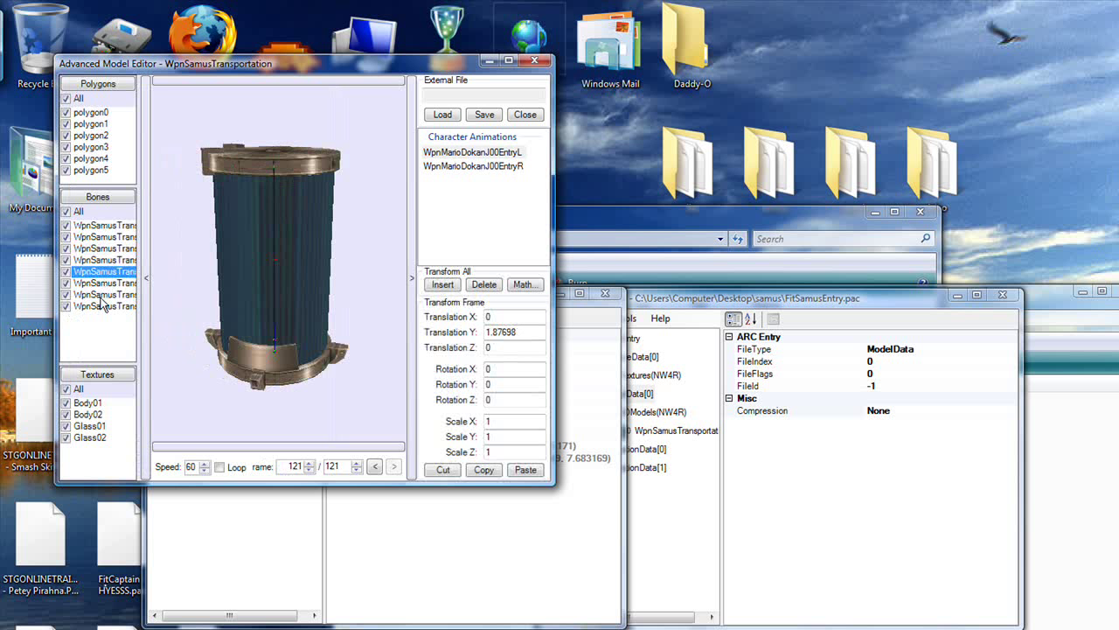
{"action": "left_click", "coordinate": [110, 249]}
{"action": "left_click", "coordinate": [116, 227]}
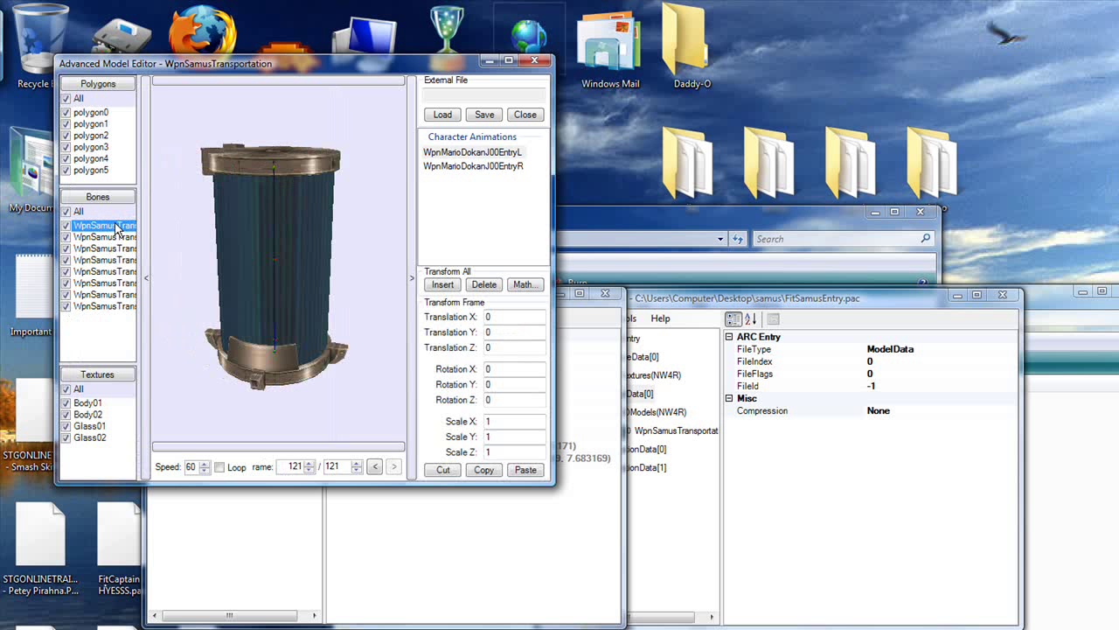
- Close the Advanced Model Editor and bring up the screen recorder to stop recording
{"action": "left_click", "coordinate": [535, 63]}
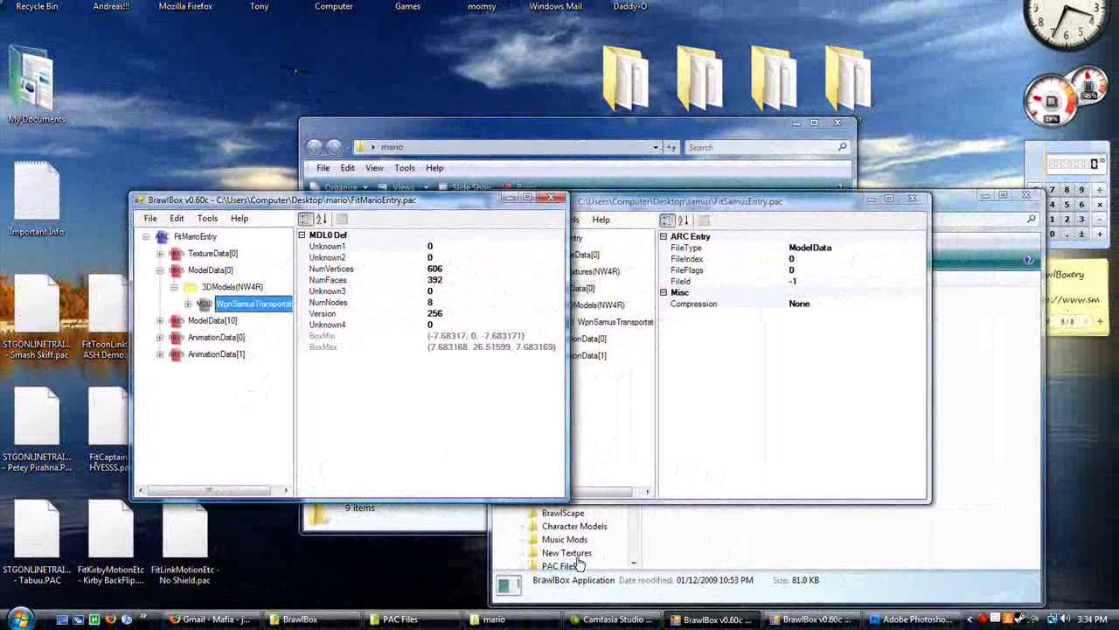
{"action": "left_click", "coordinate": [986, 621]}
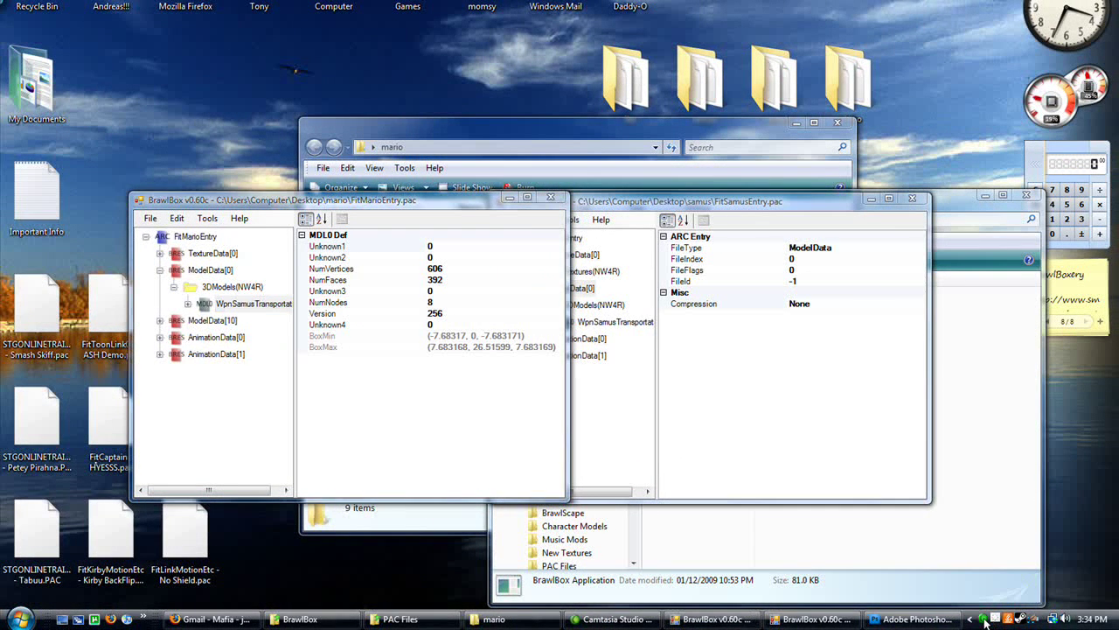
{"action": "left_click", "coordinate": [985, 621]}
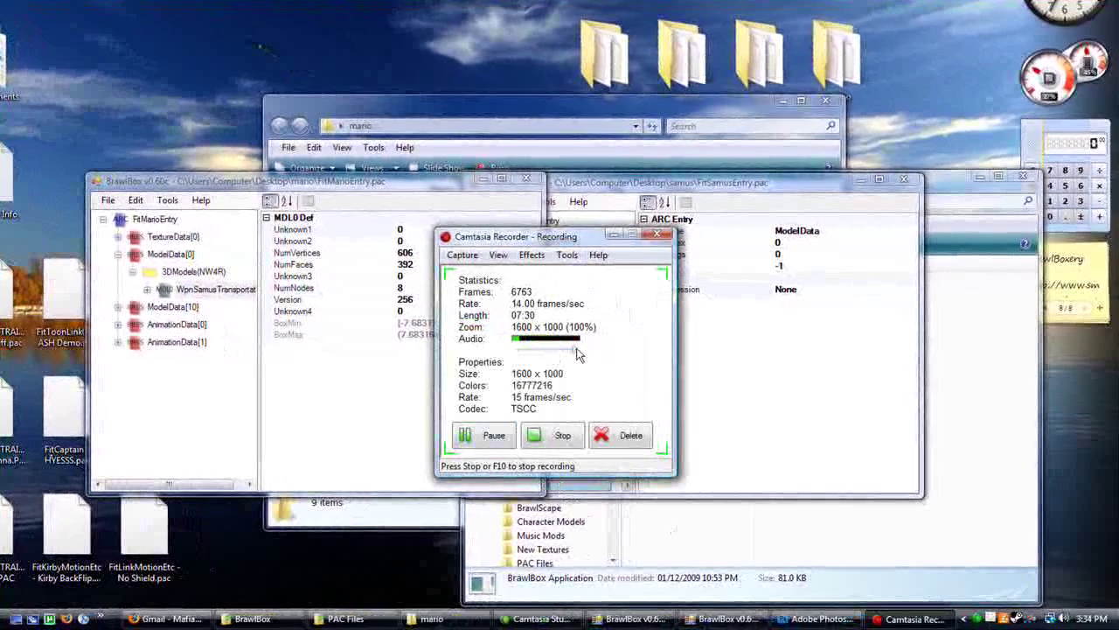